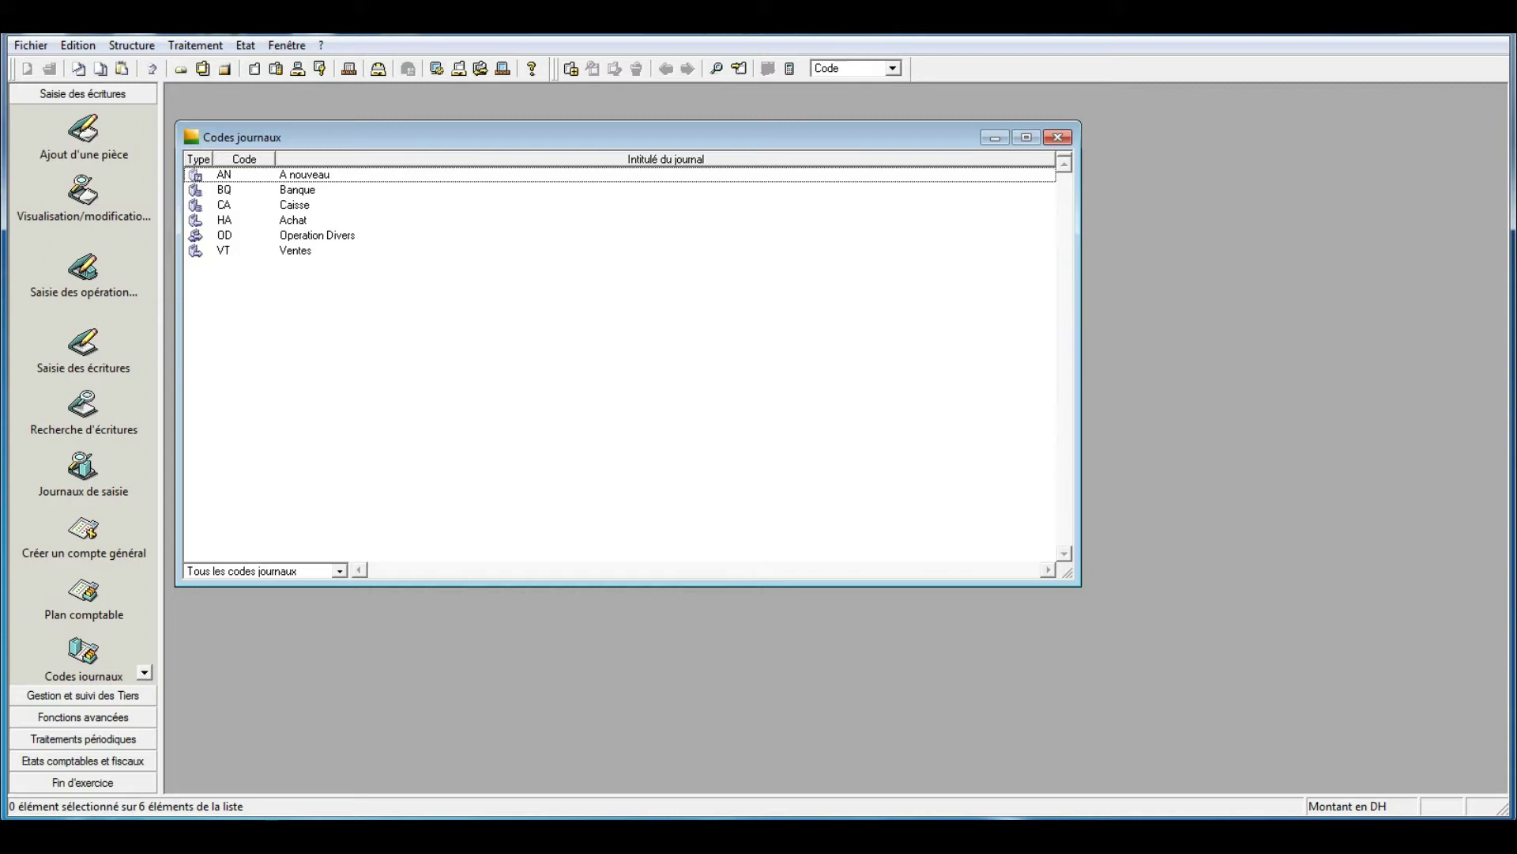
left_click(1343, 835)
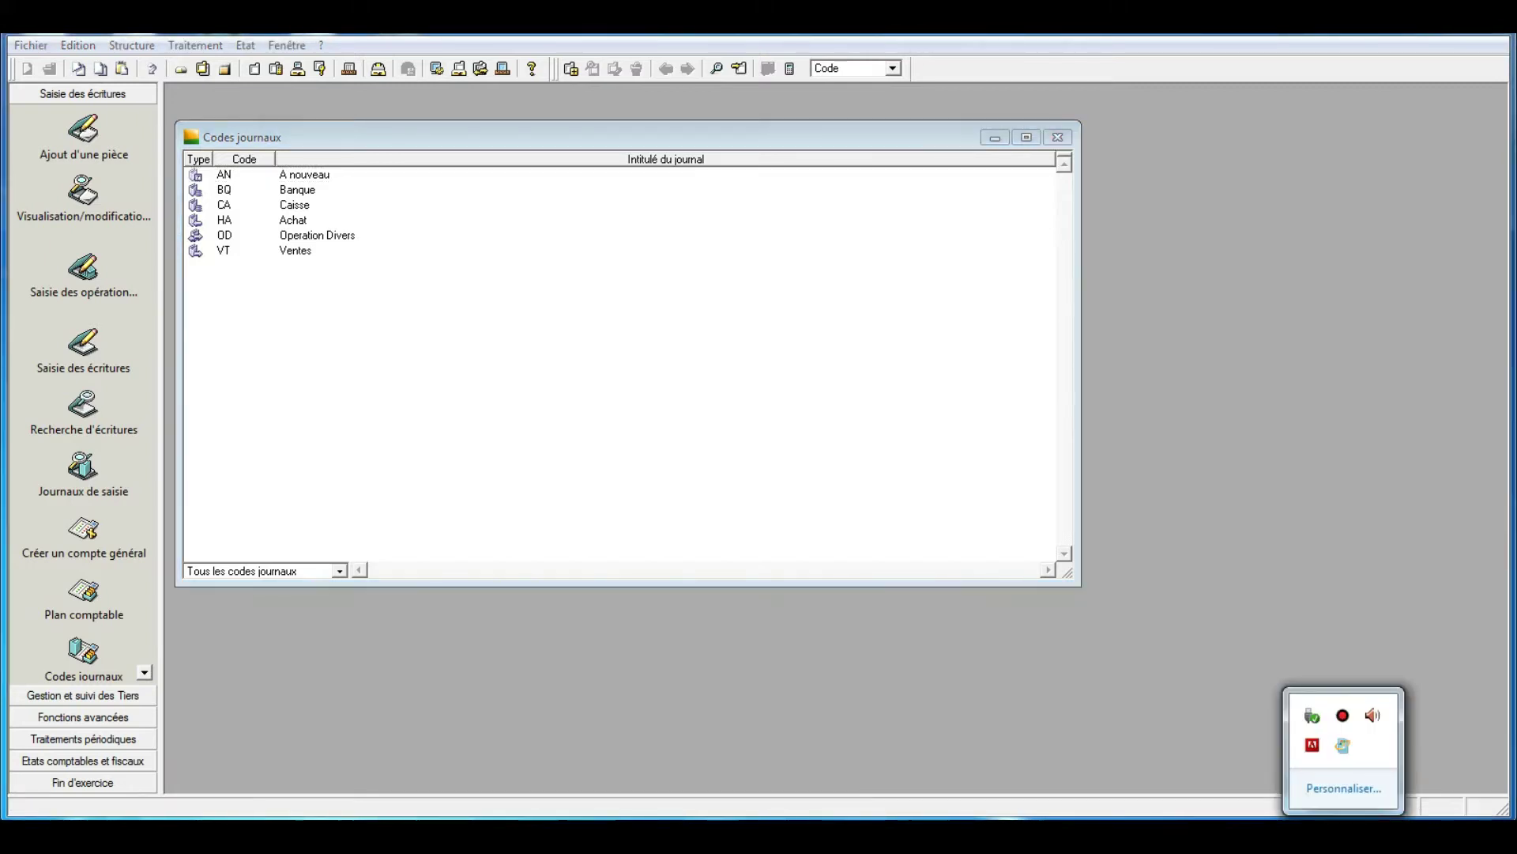
key("Escape")
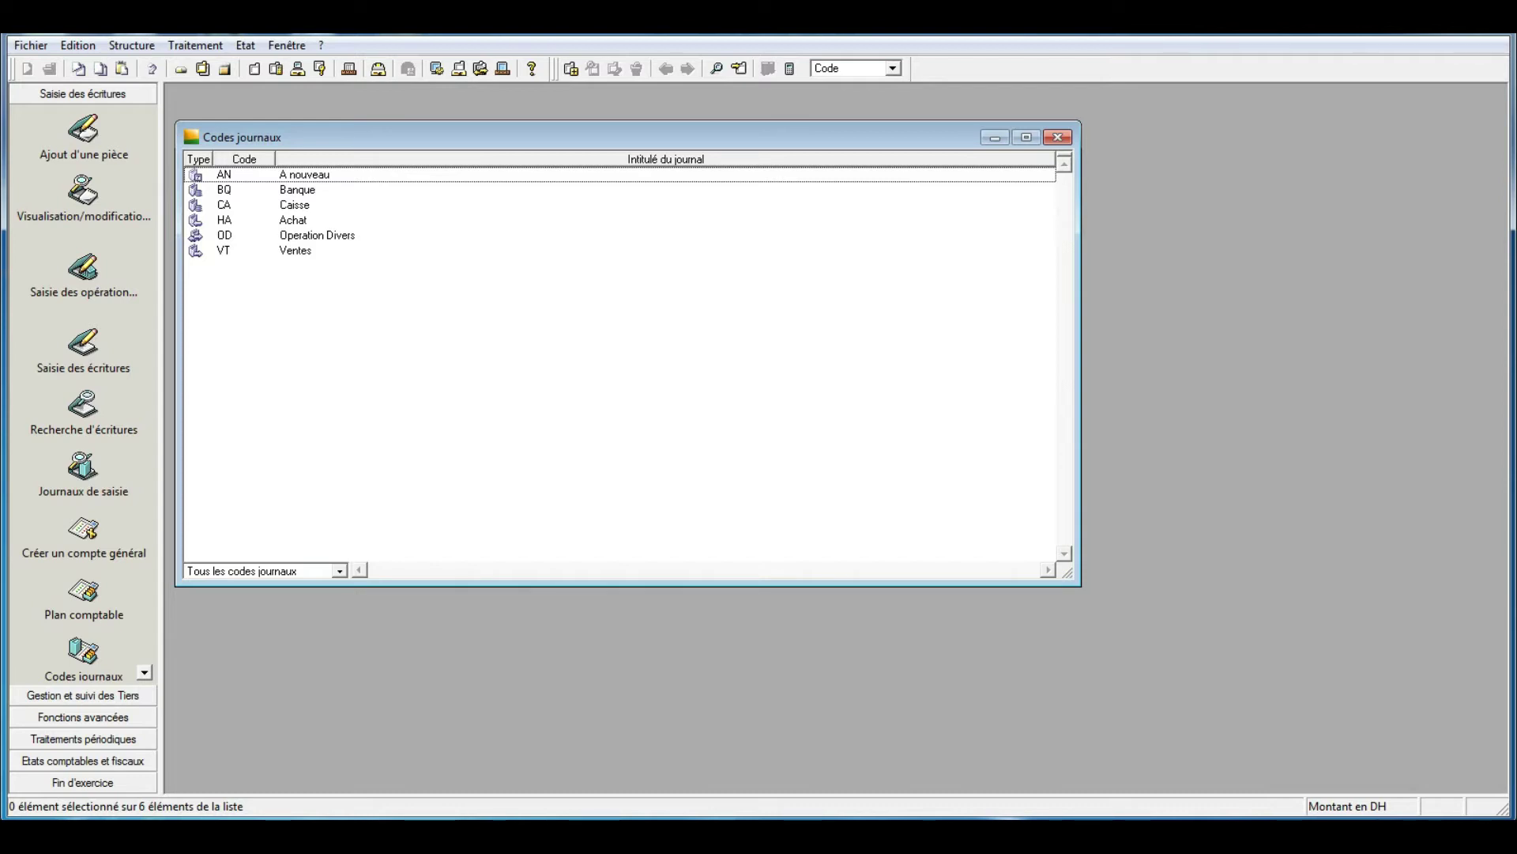
Step: Go through the entries of the journal codes list down to Ventes
key("Down")
key("Down")
key("Down")
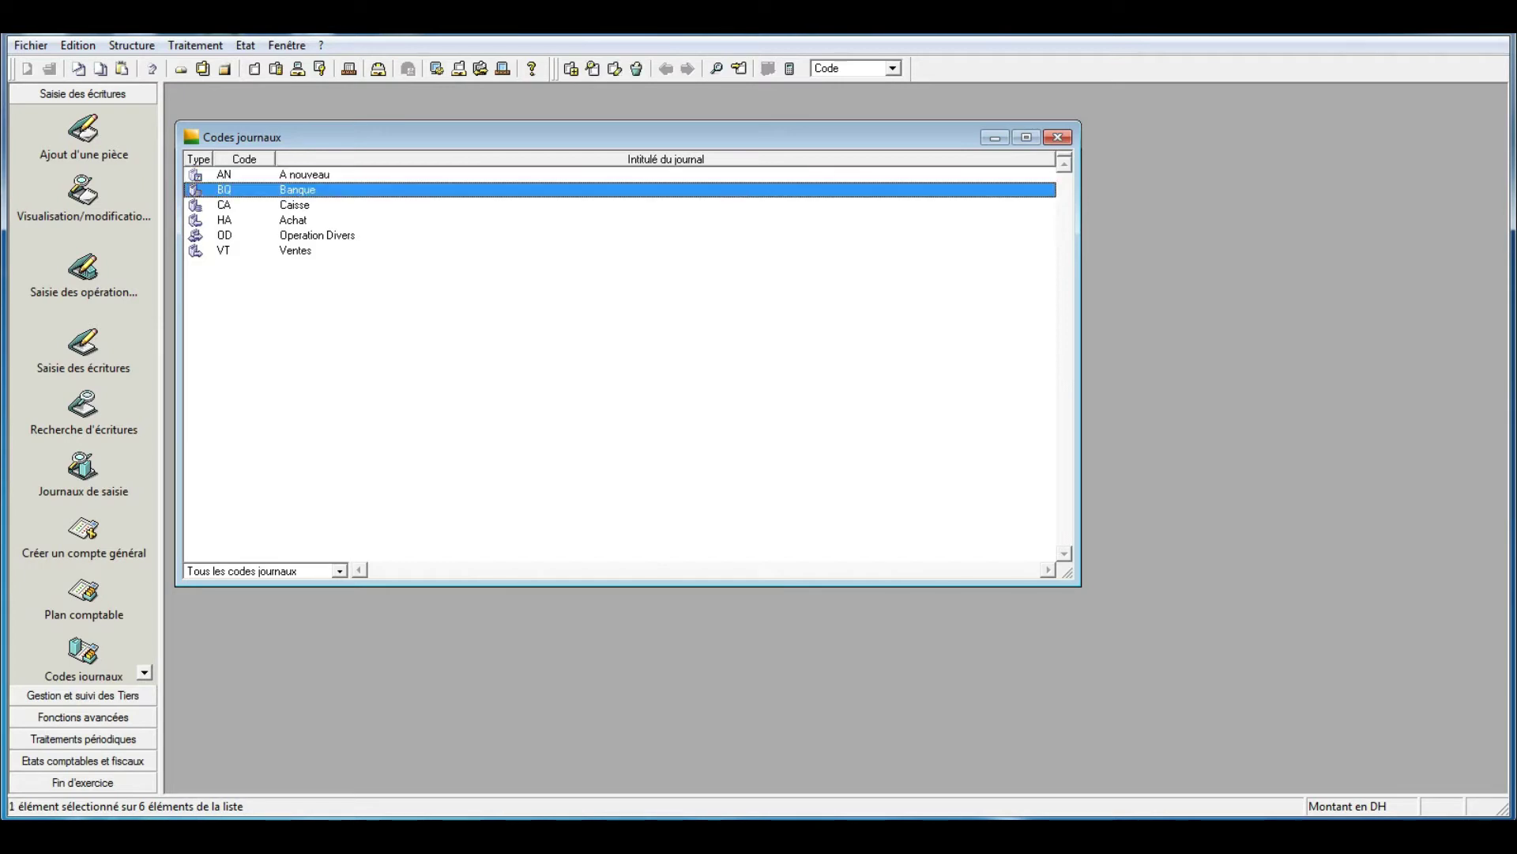
key("Down")
key("Down")
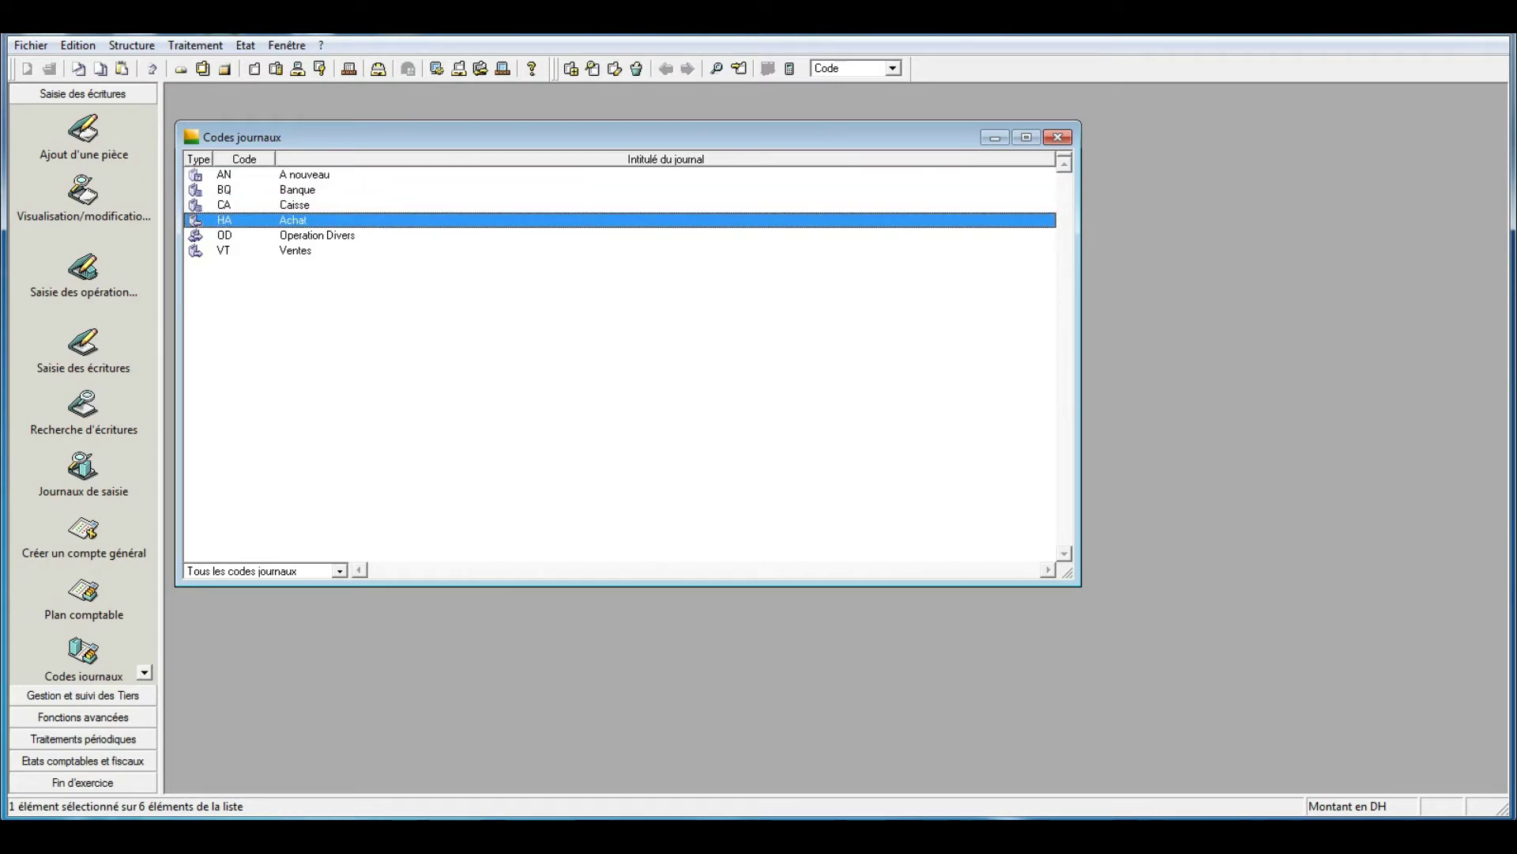
key("Down")
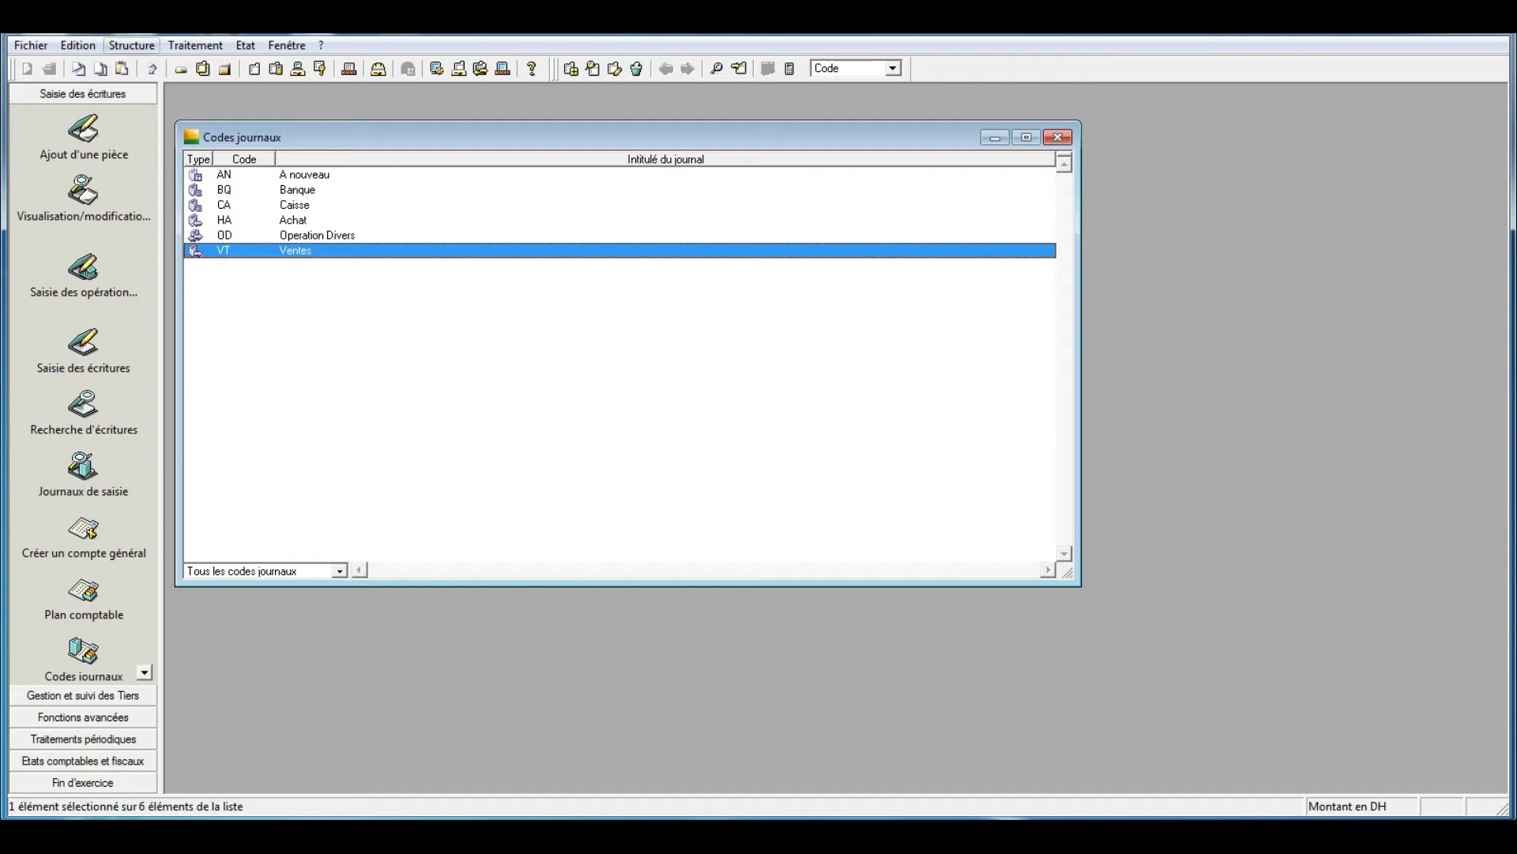
Step: Open the third-party accounts list (Plan tiers) and enlarge its window to cover the Codes journaux window
left_click(131, 46)
key("Down")
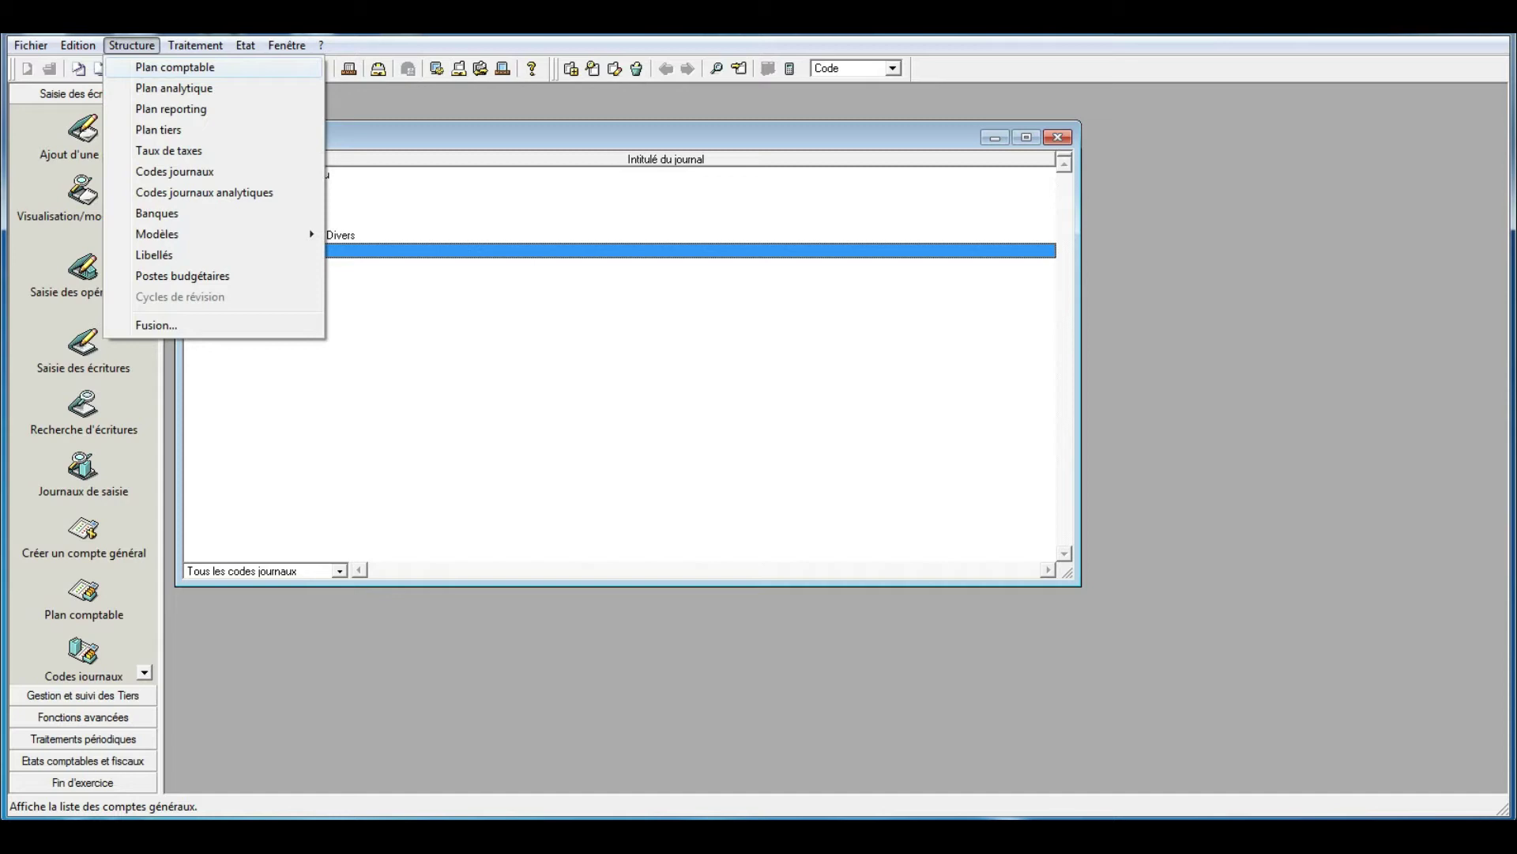
key("Down")
key("Down")
key("Down")
key("Down")
key("Down")
key("Up")
key("Up")
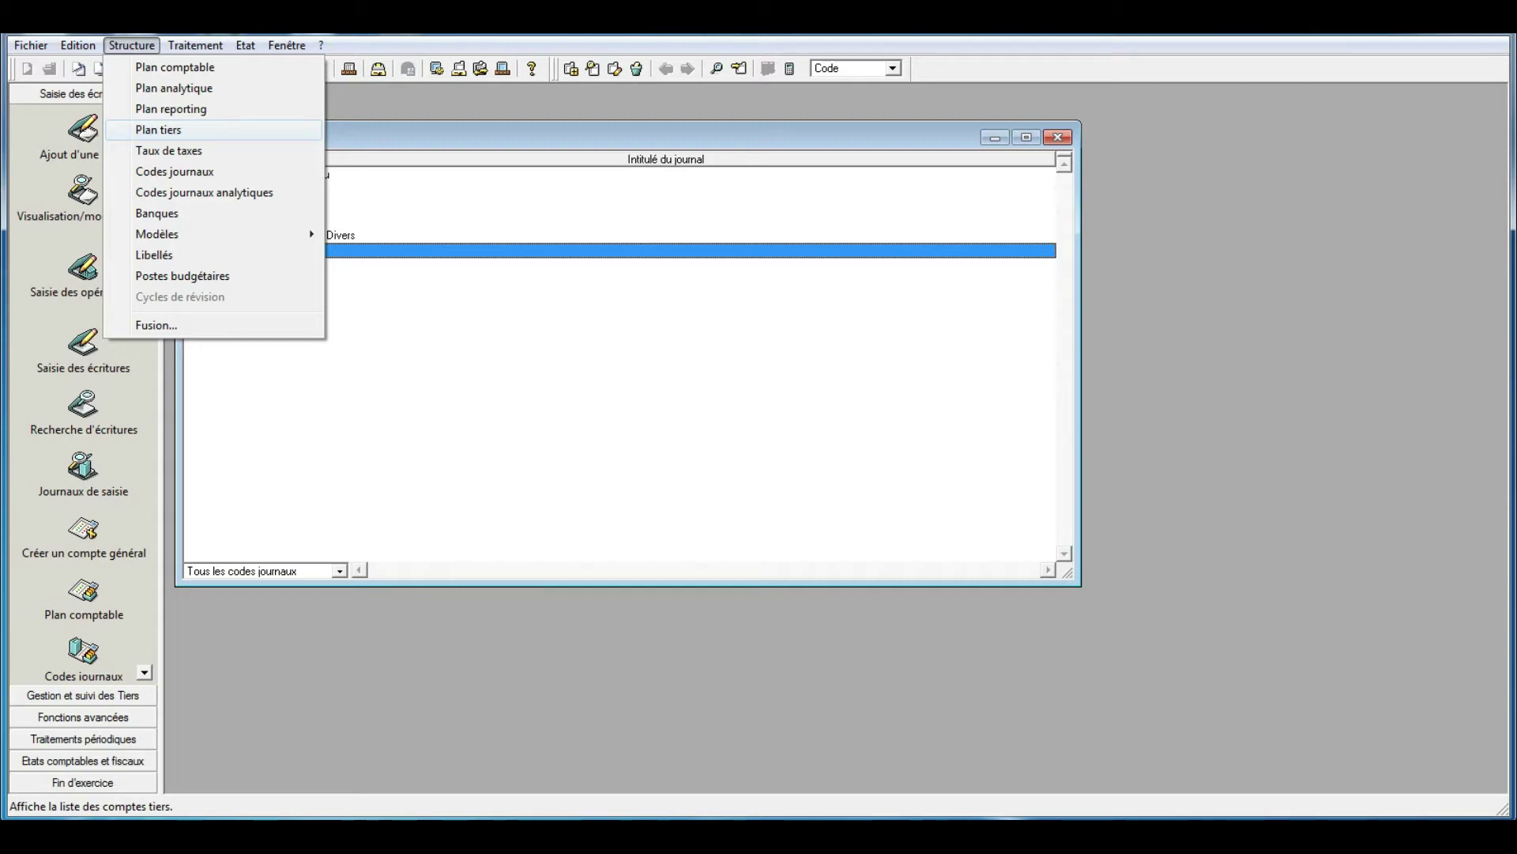
key("Return")
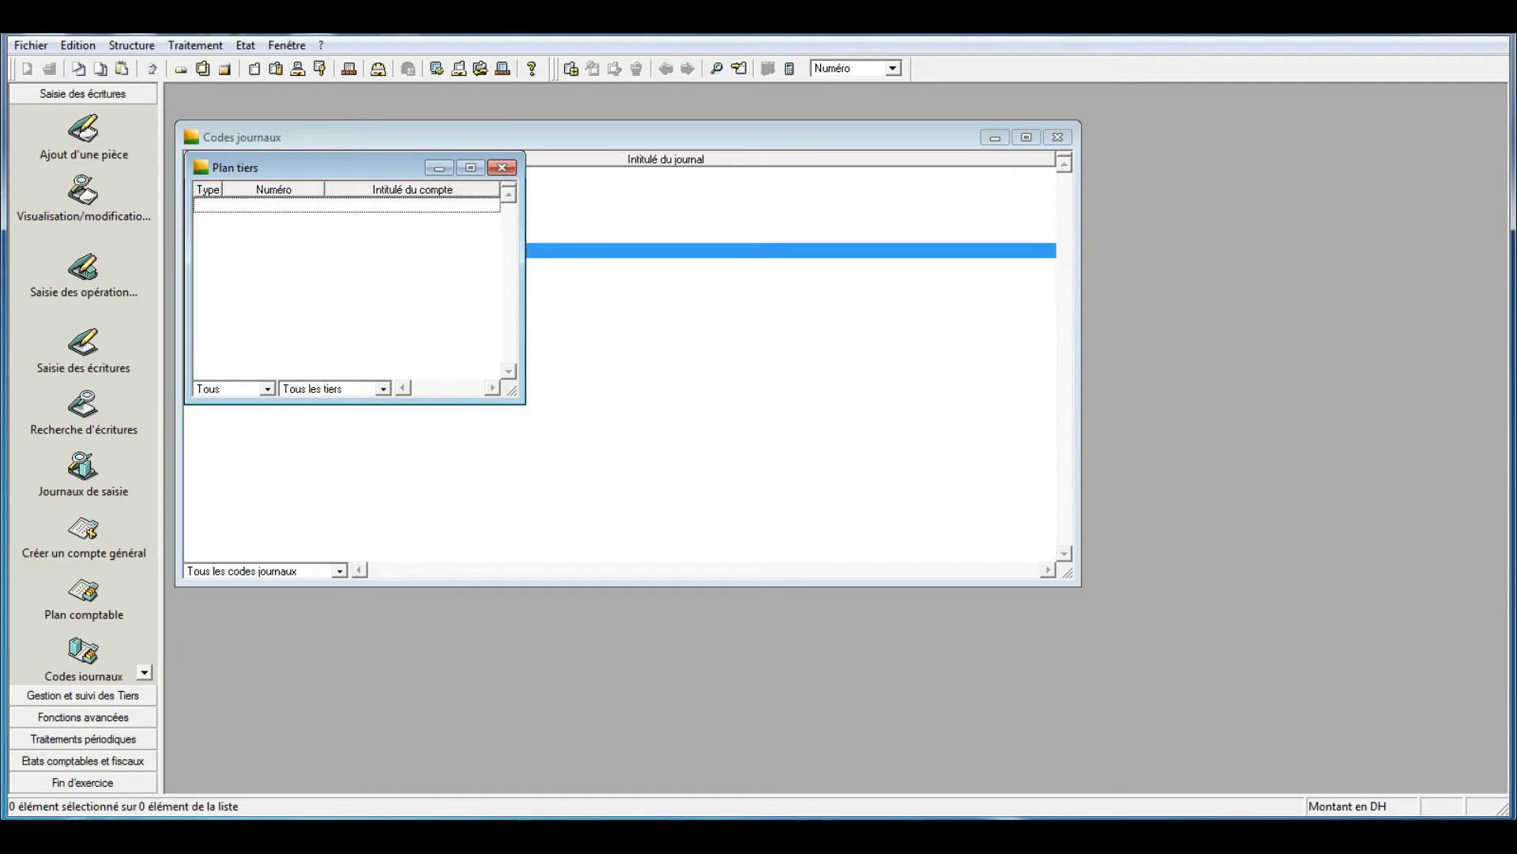
left_click_drag(524, 277, 1081, 276)
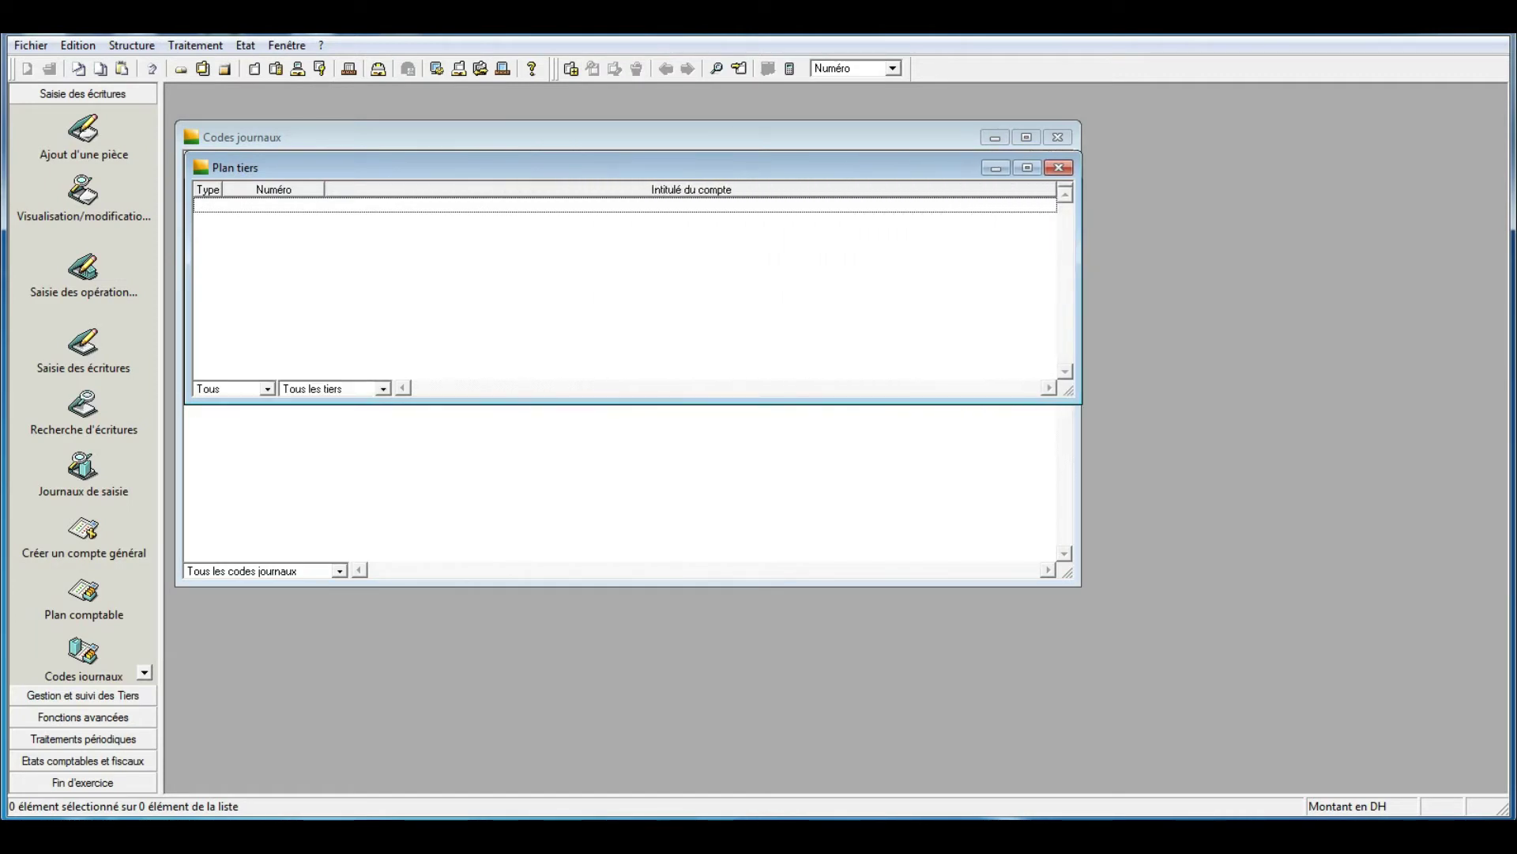
left_click_drag(632, 404, 632, 587)
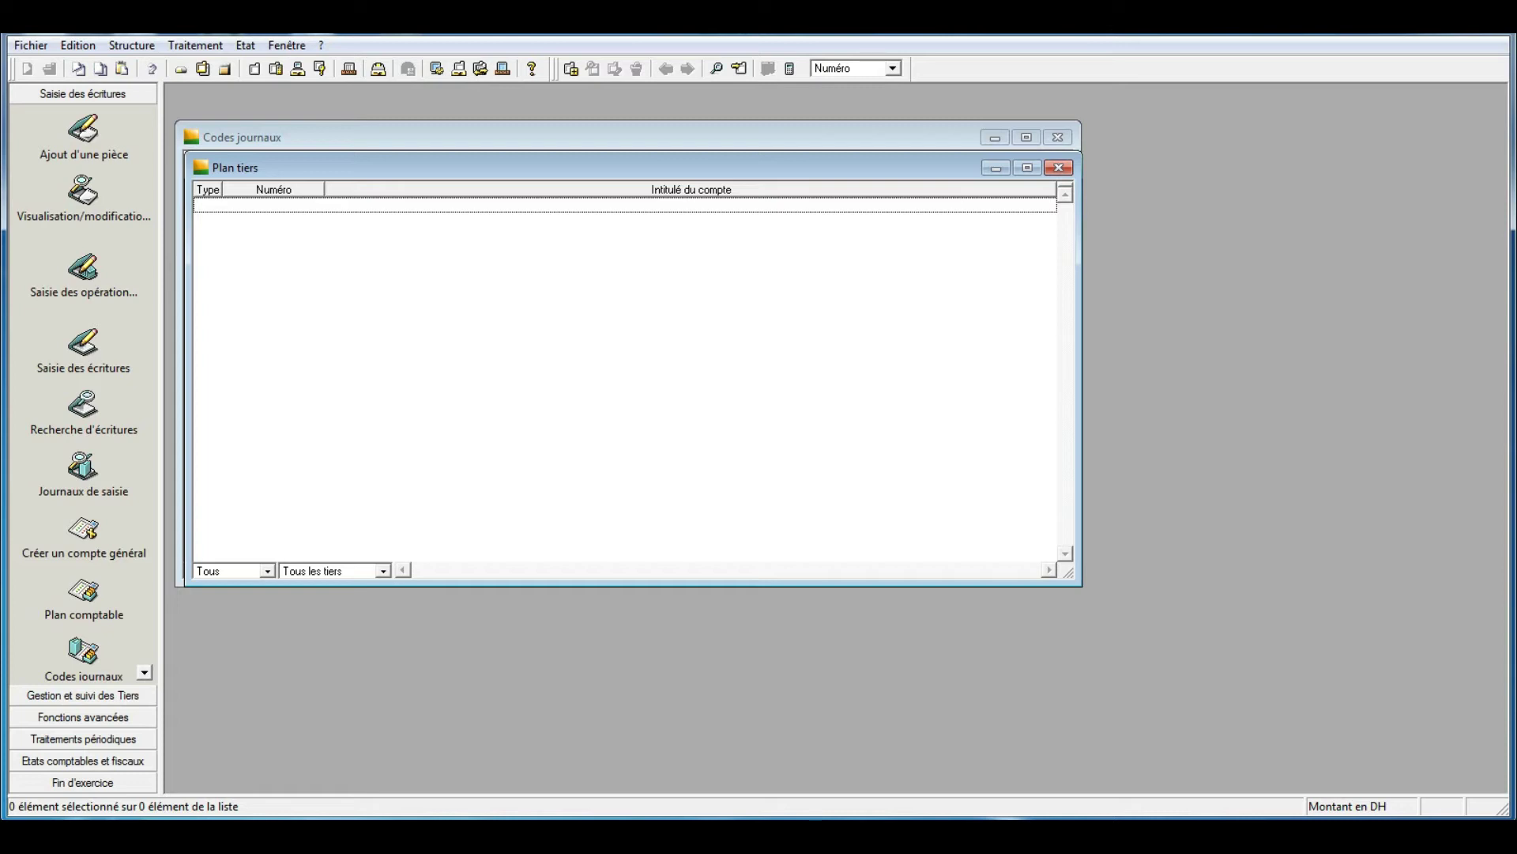
Step: Add a new element to the third-party list and set its type to Client
right_click(383, 264)
key("Down")
key("Down")
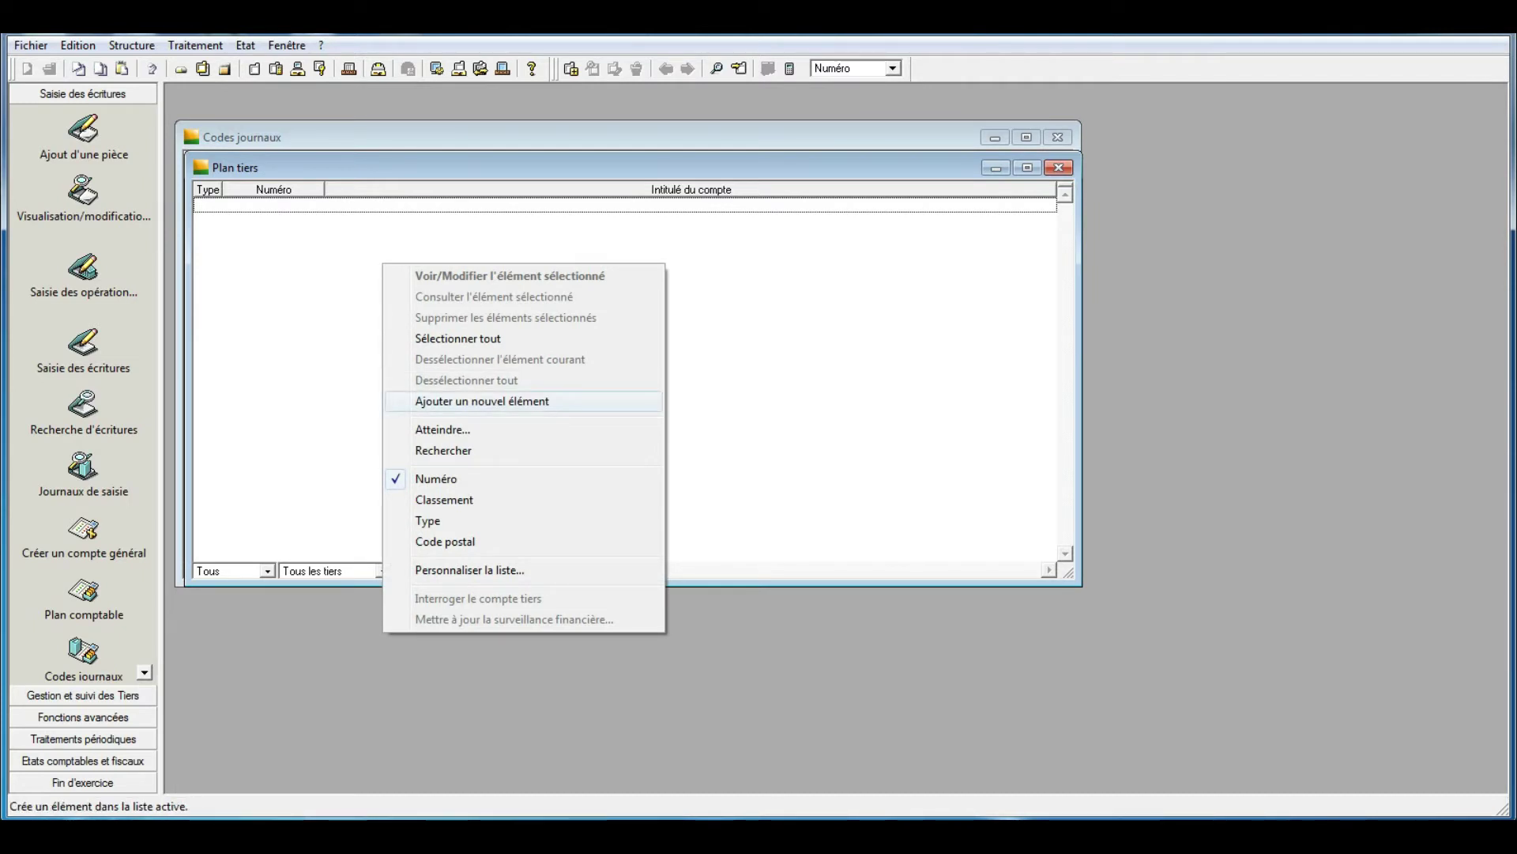
key("Return")
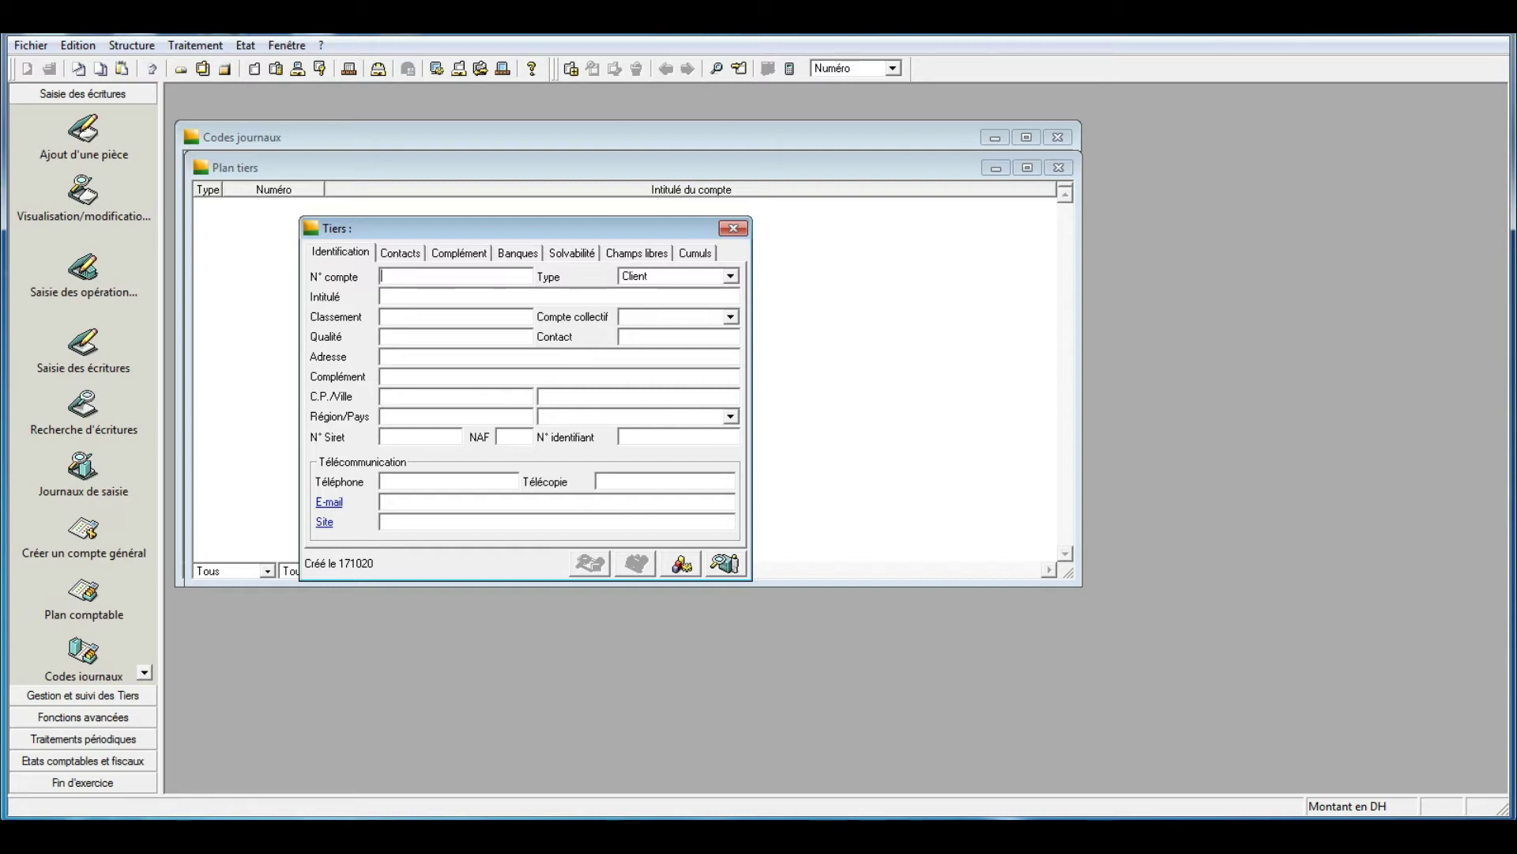
left_click(731, 275)
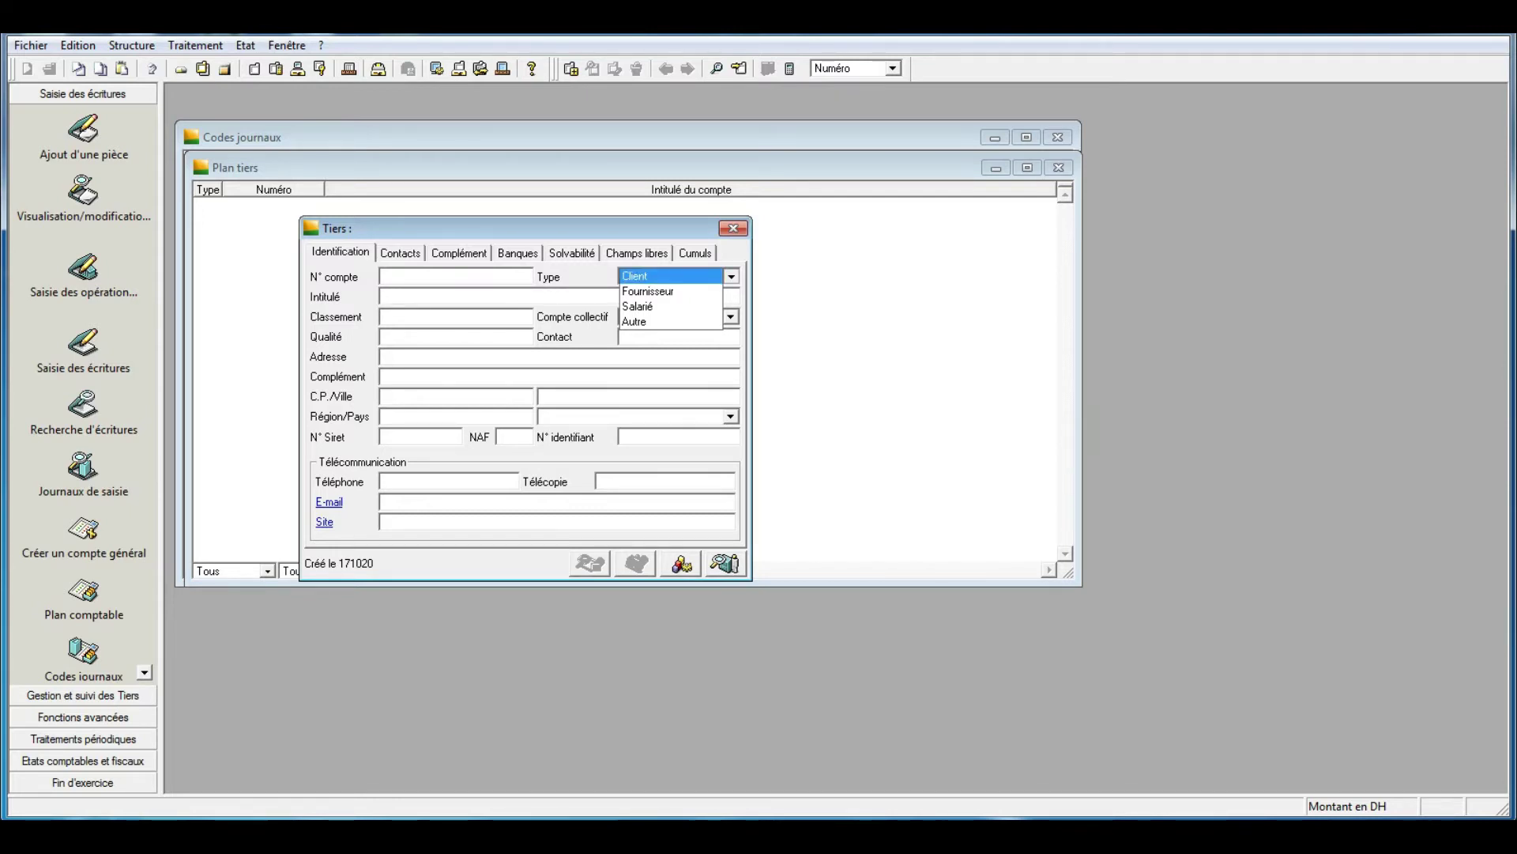
left_click(670, 276)
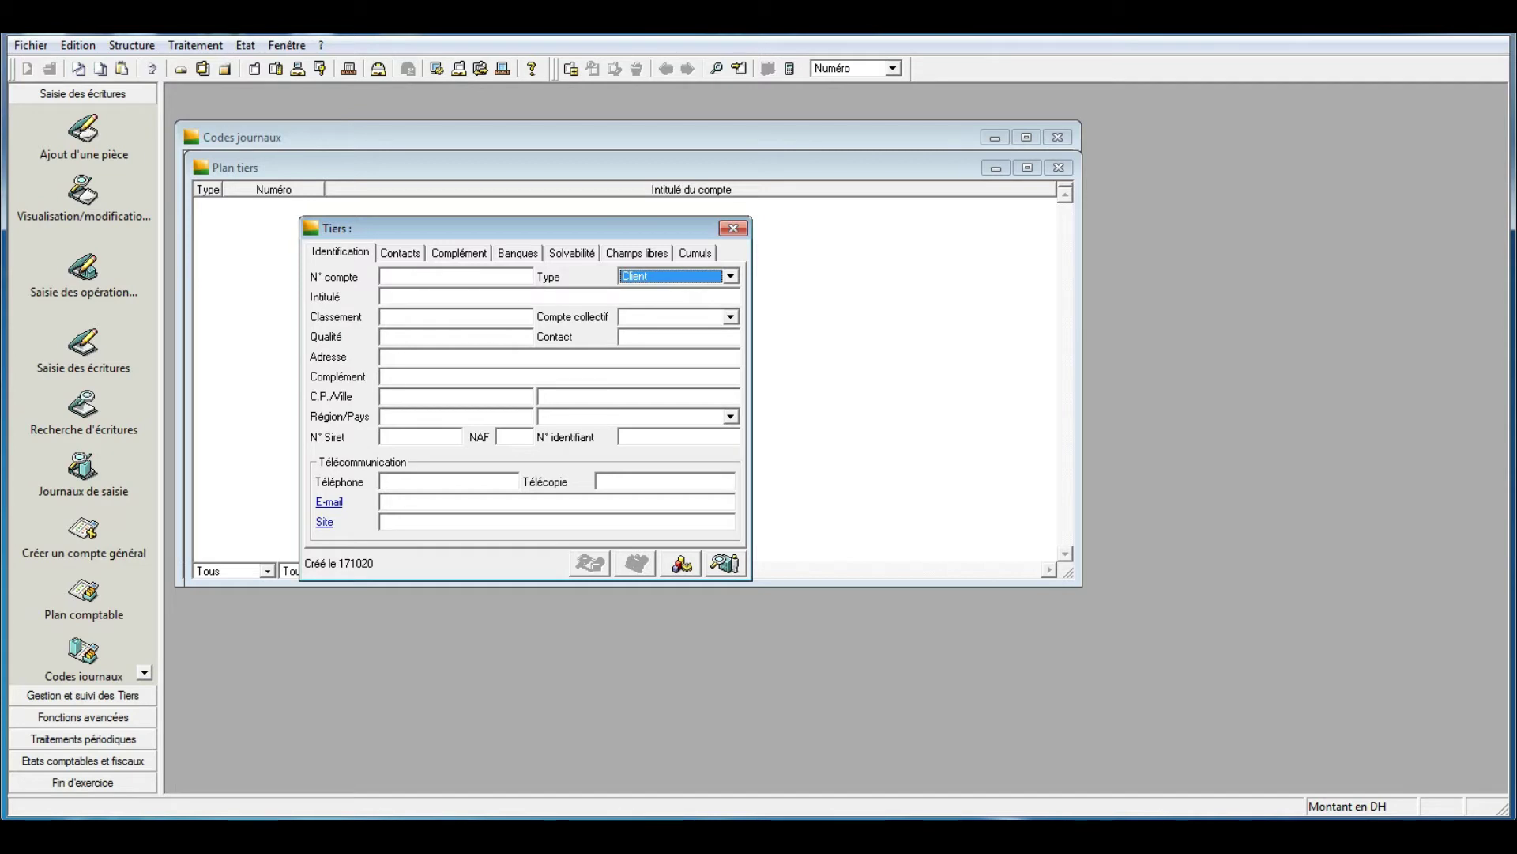
Step: Enter the new client's account number and the title Client HP
left_click(411, 276)
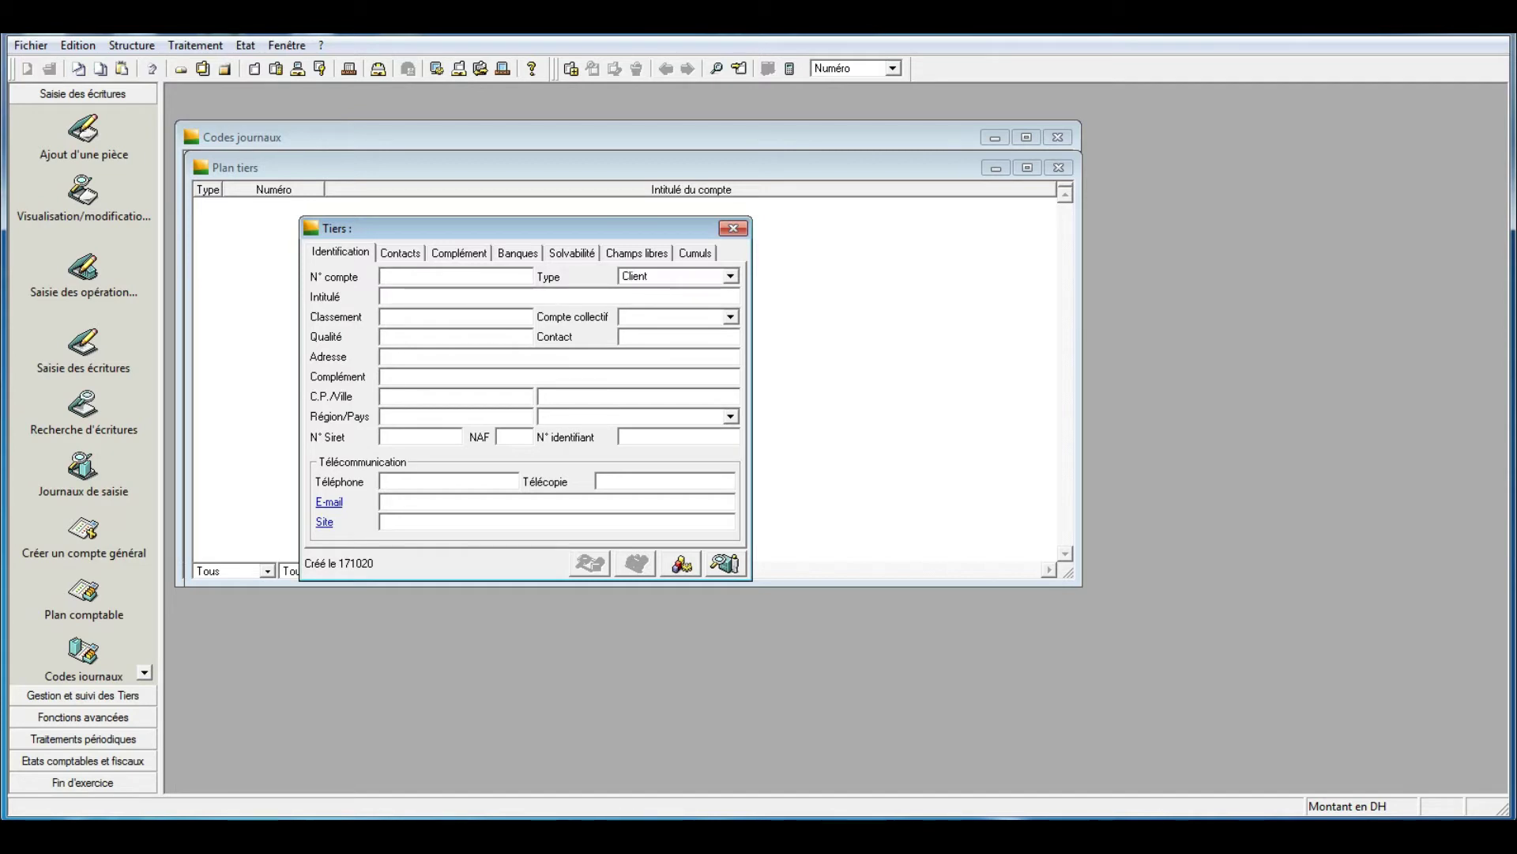
type("342")
type("1")
type("00")
type("01")
type("C")
type("lient")
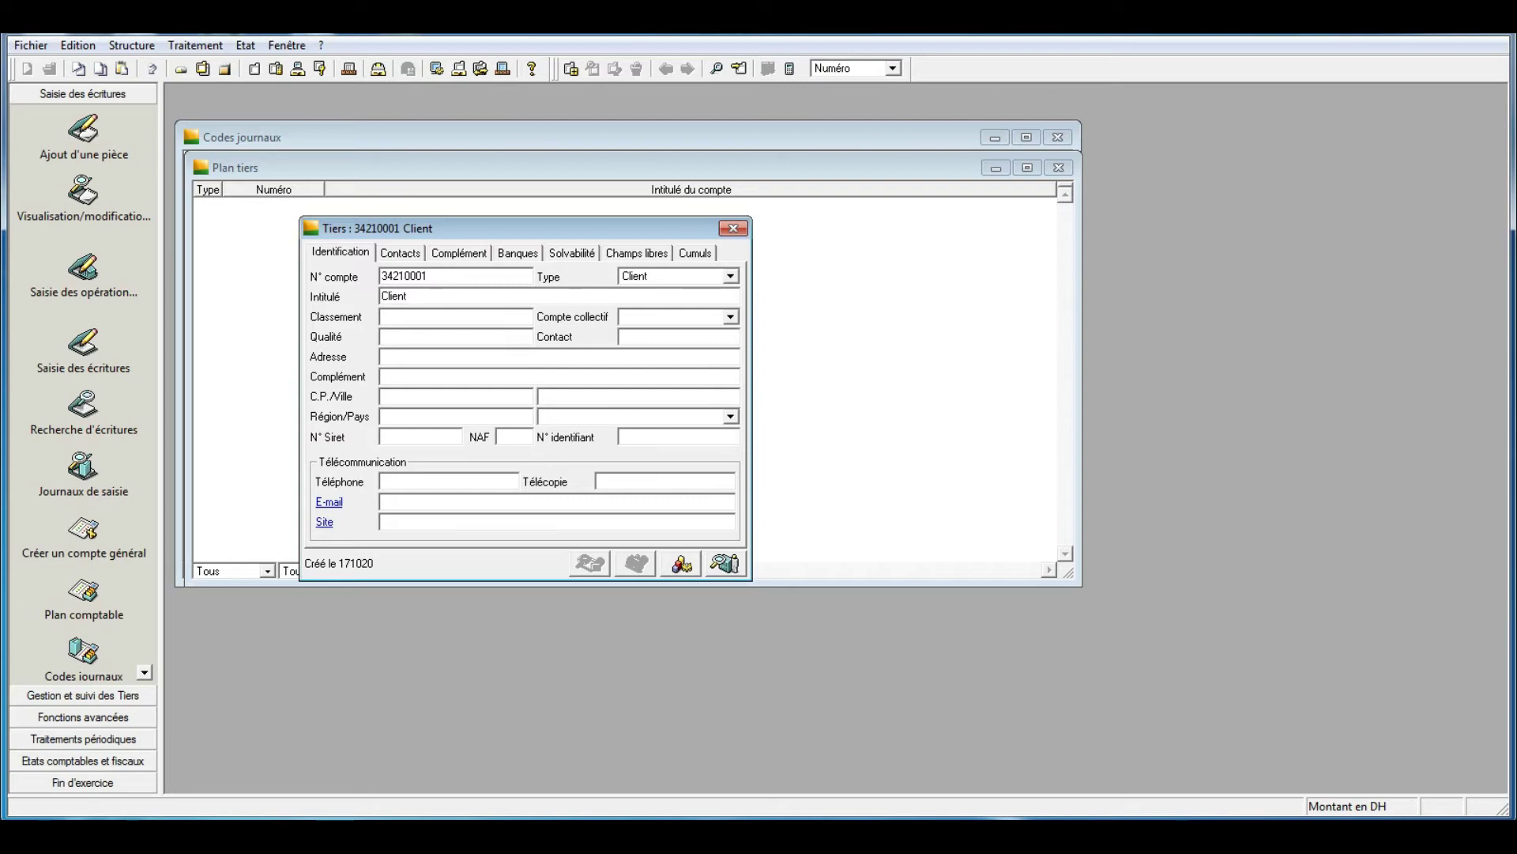
type("HP")
Step: Set the collective account of Client HP to the general account named Client
left_click(419, 316)
key("Tab")
key("alt+Down")
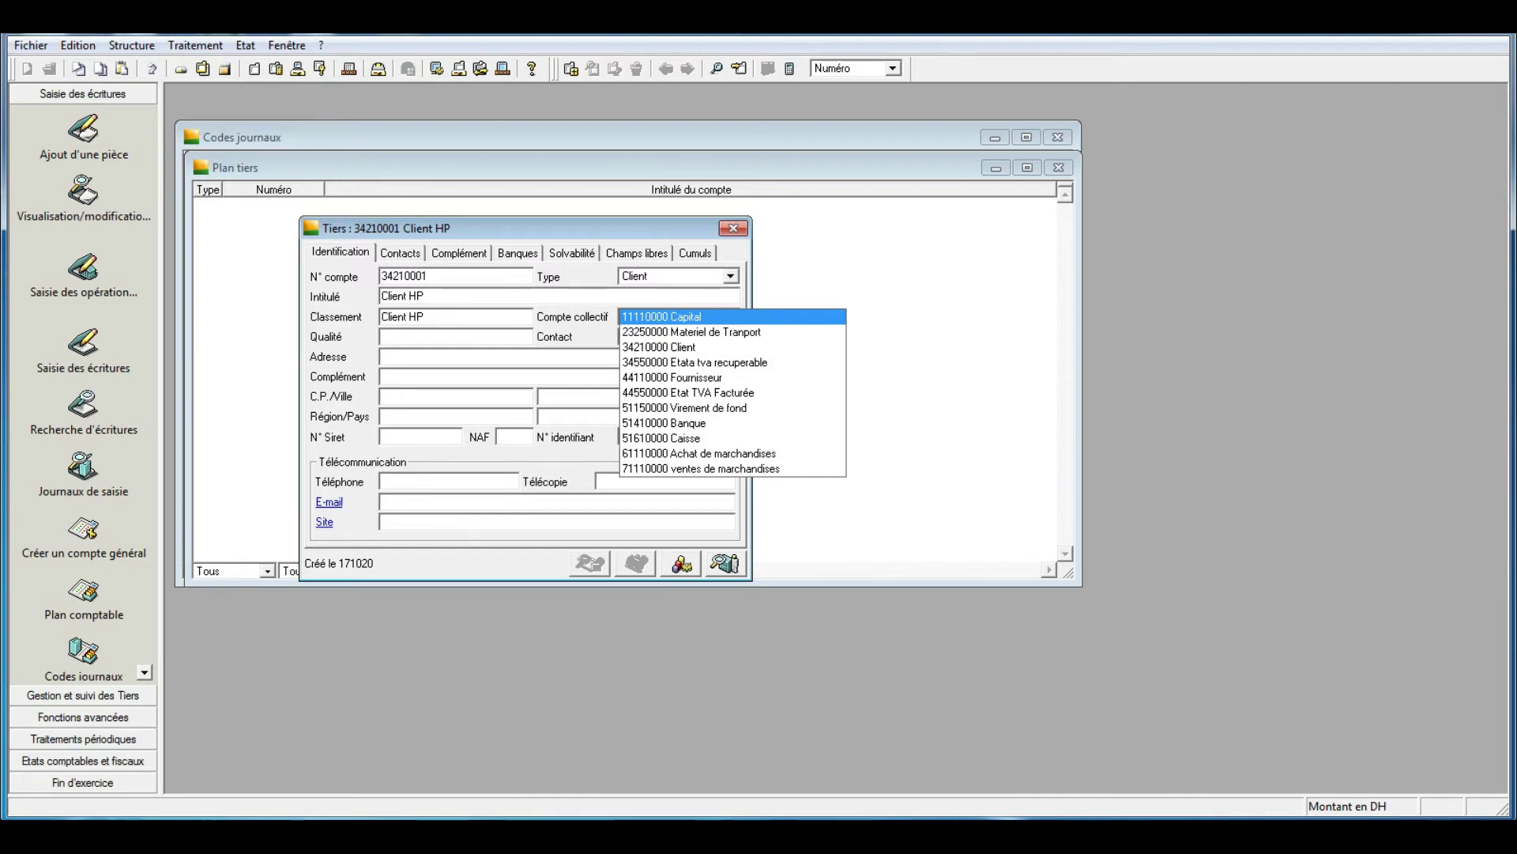
key("Down")
key("Down")
key("Return")
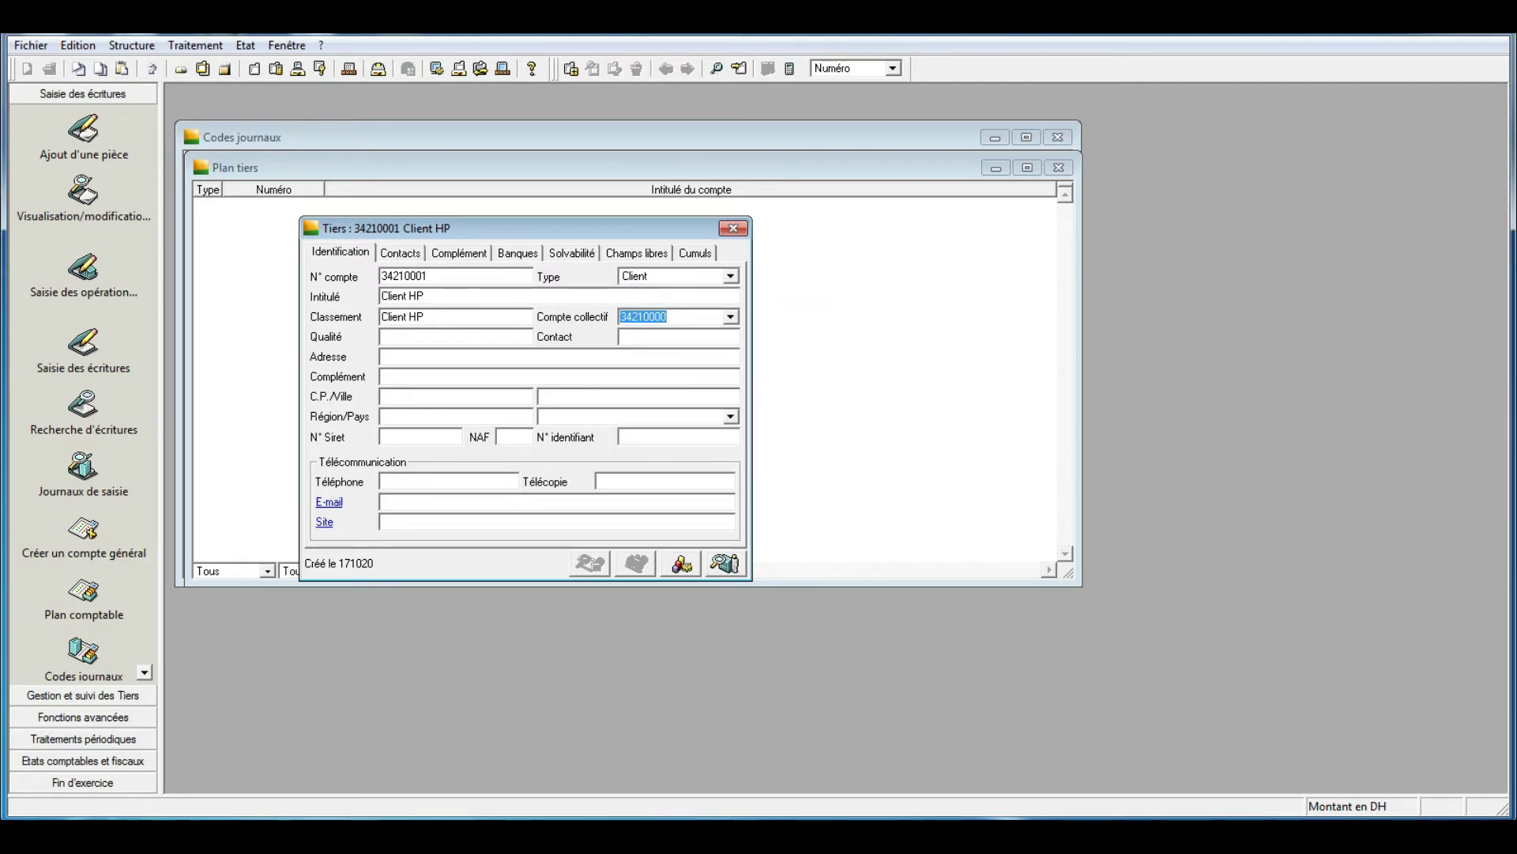
Step: Save Client HP, accept attaching it to the chosen general account, and close its record
key("Tab")
left_click(382, 336)
key("ctrl+Tab")
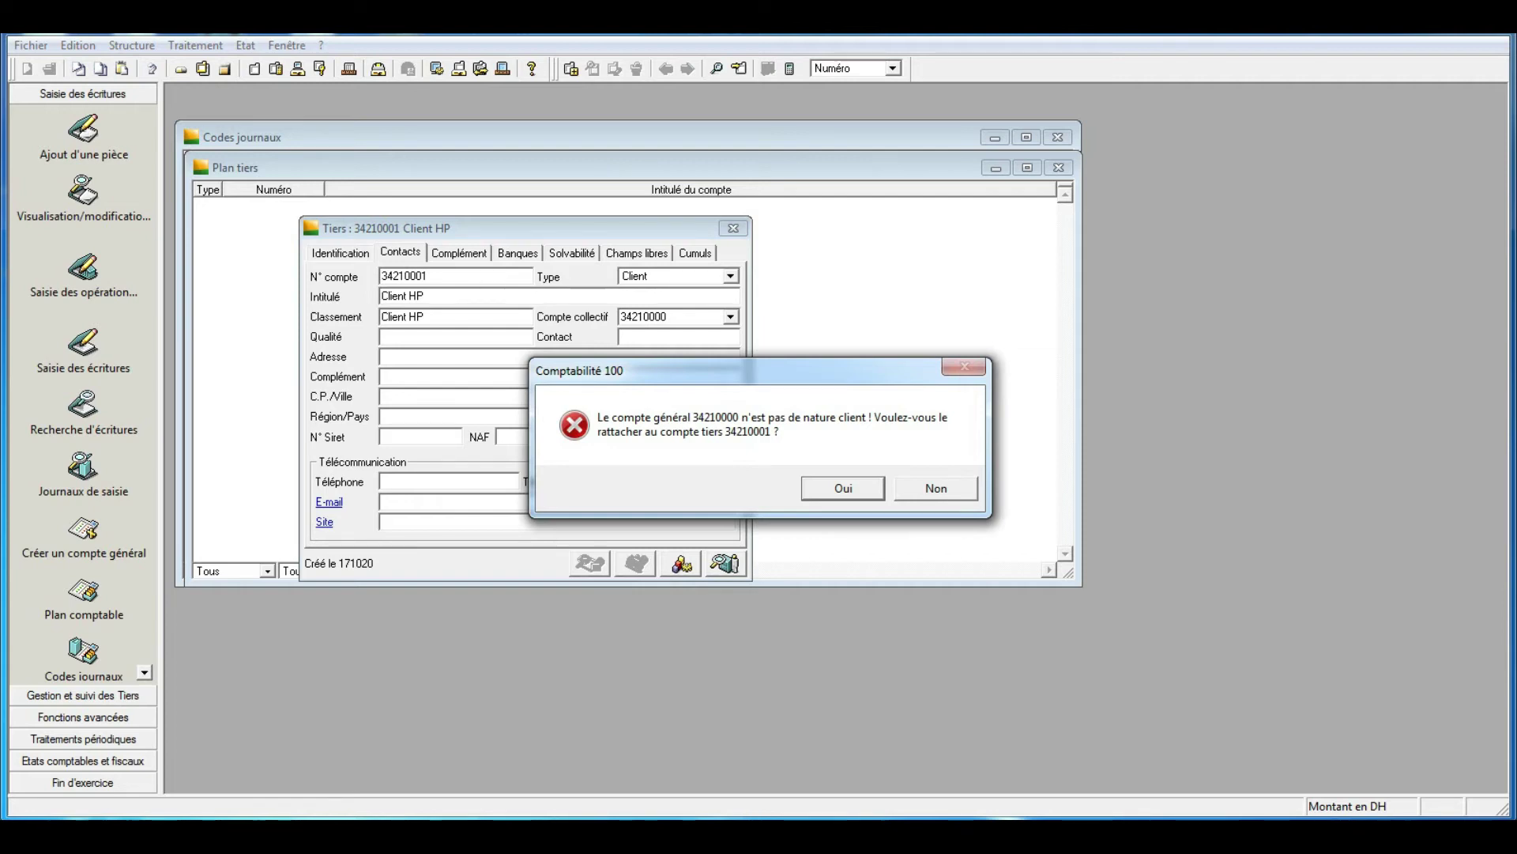
key("Return")
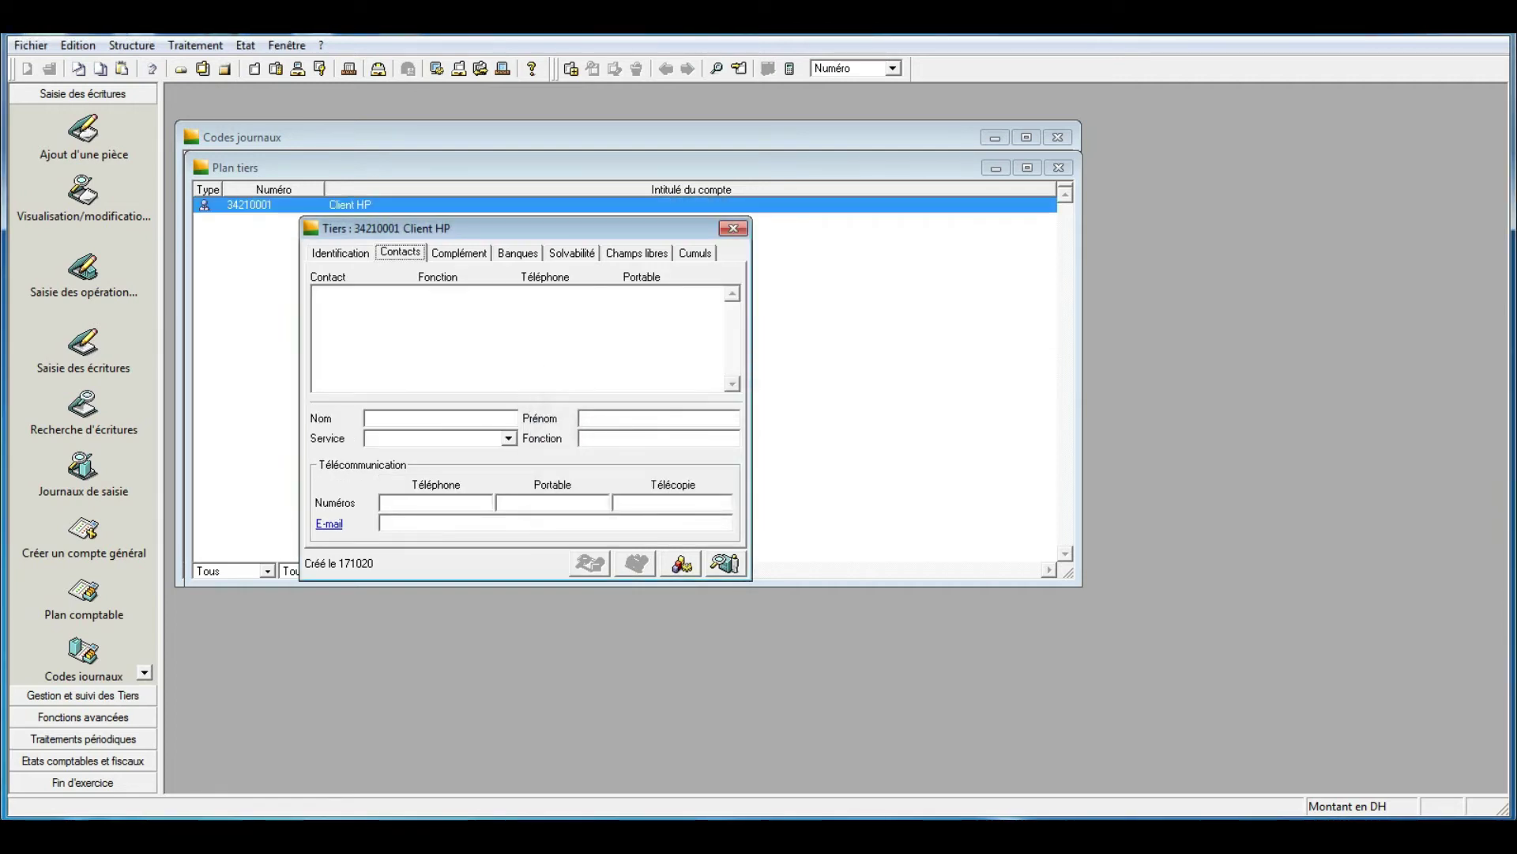
left_click(733, 229)
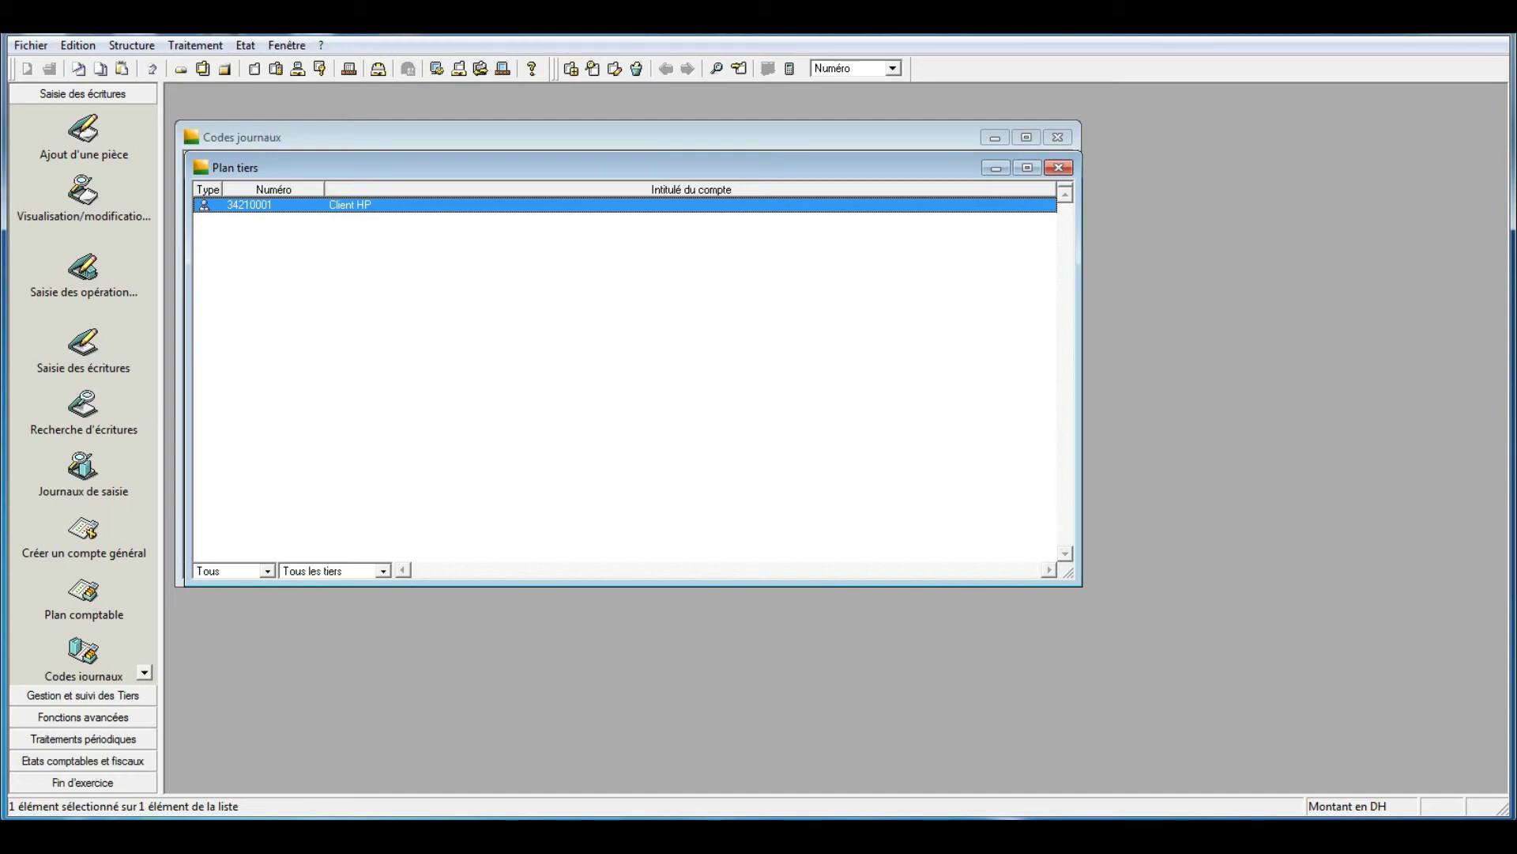
Step: Add a second client to the third-party list with its account number and the title Client Compaq
right_click(330, 265)
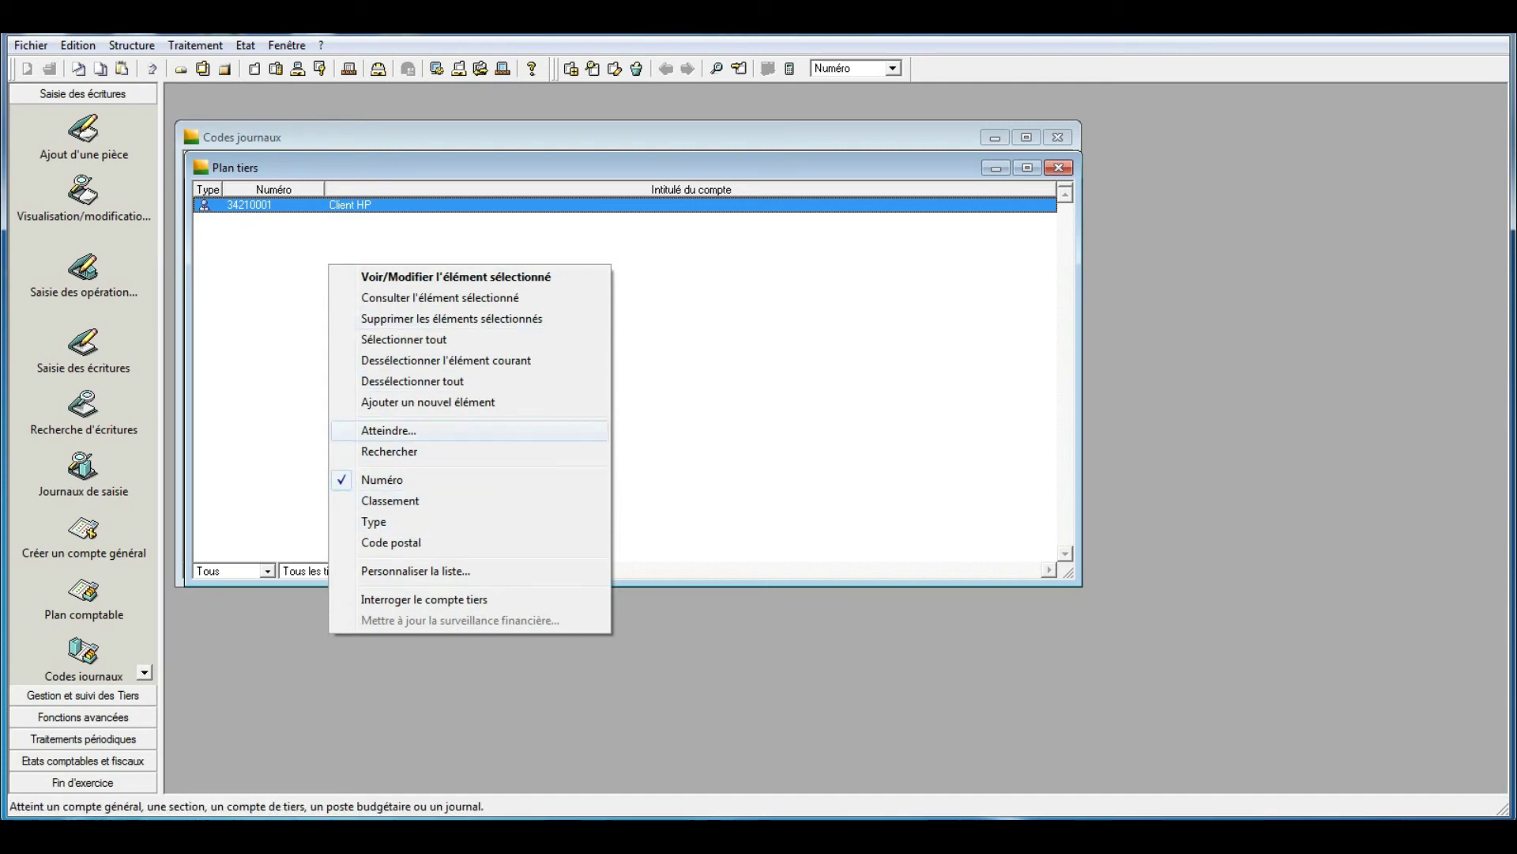
key("Return")
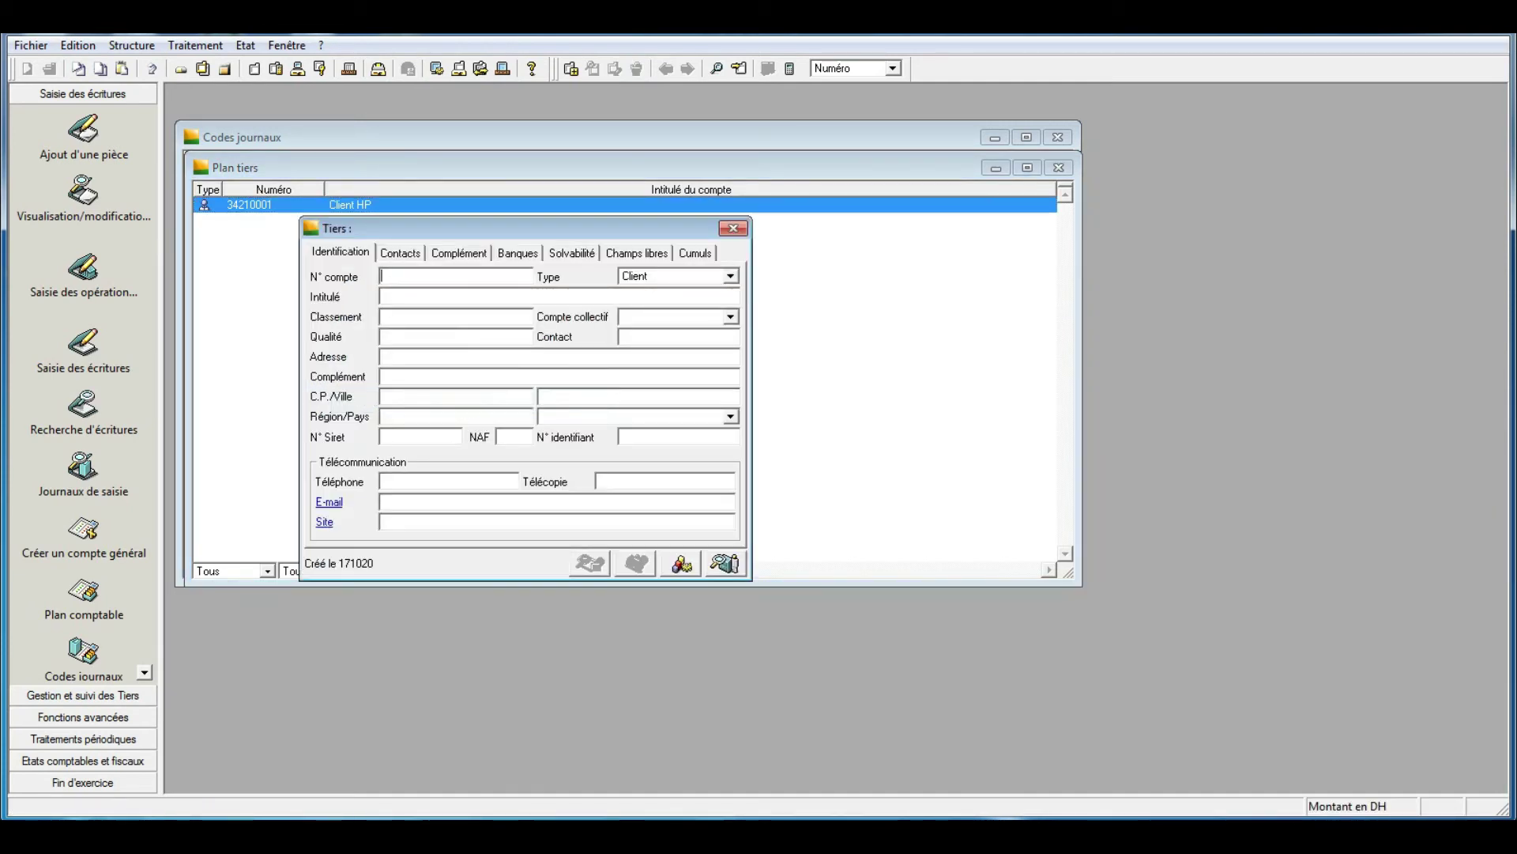
type("34210002")
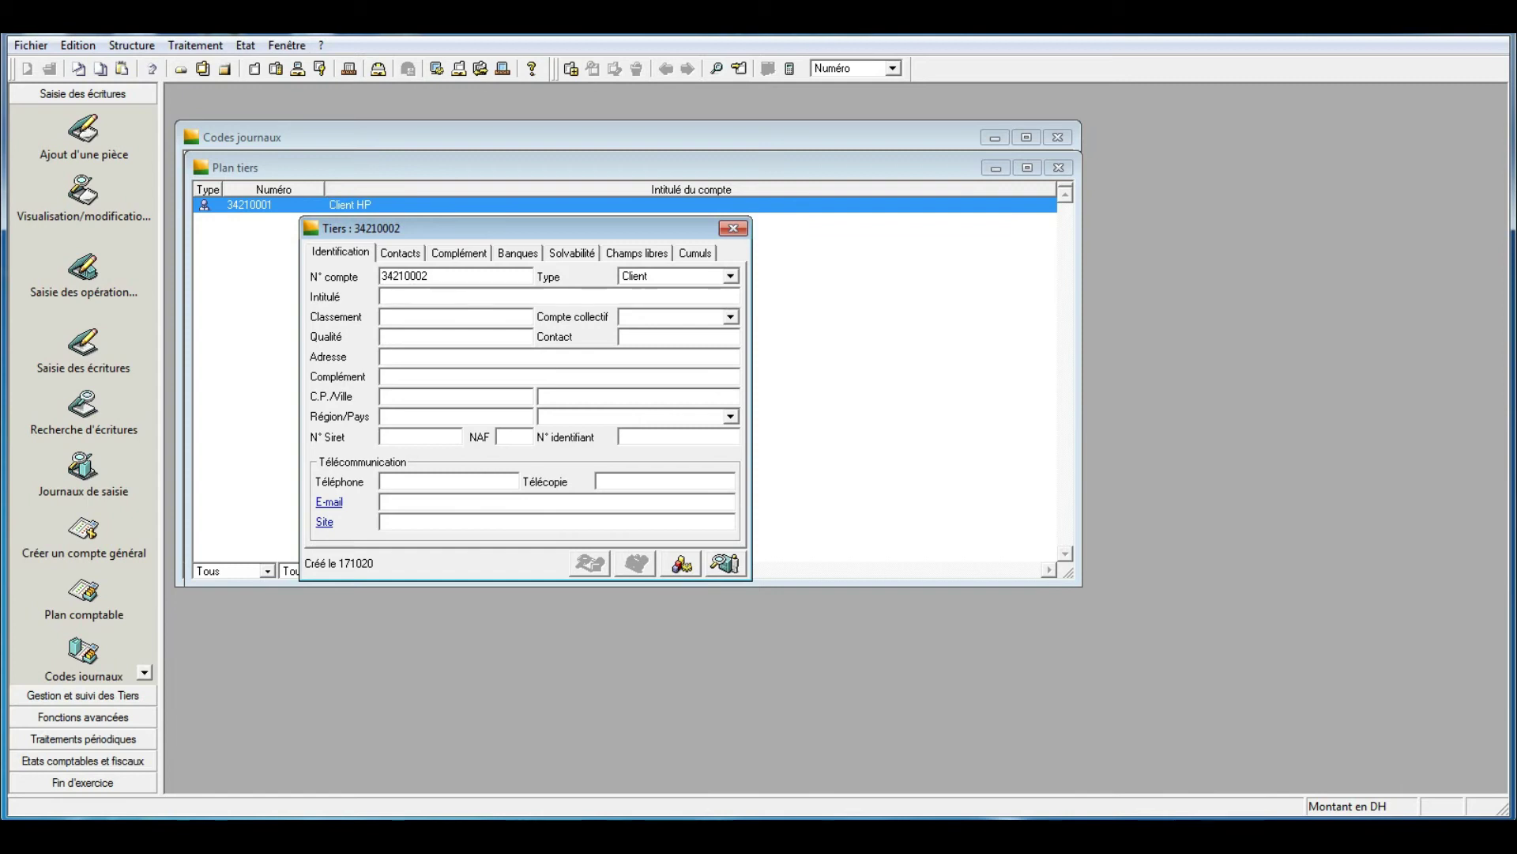
type("Client")
type("Compaq")
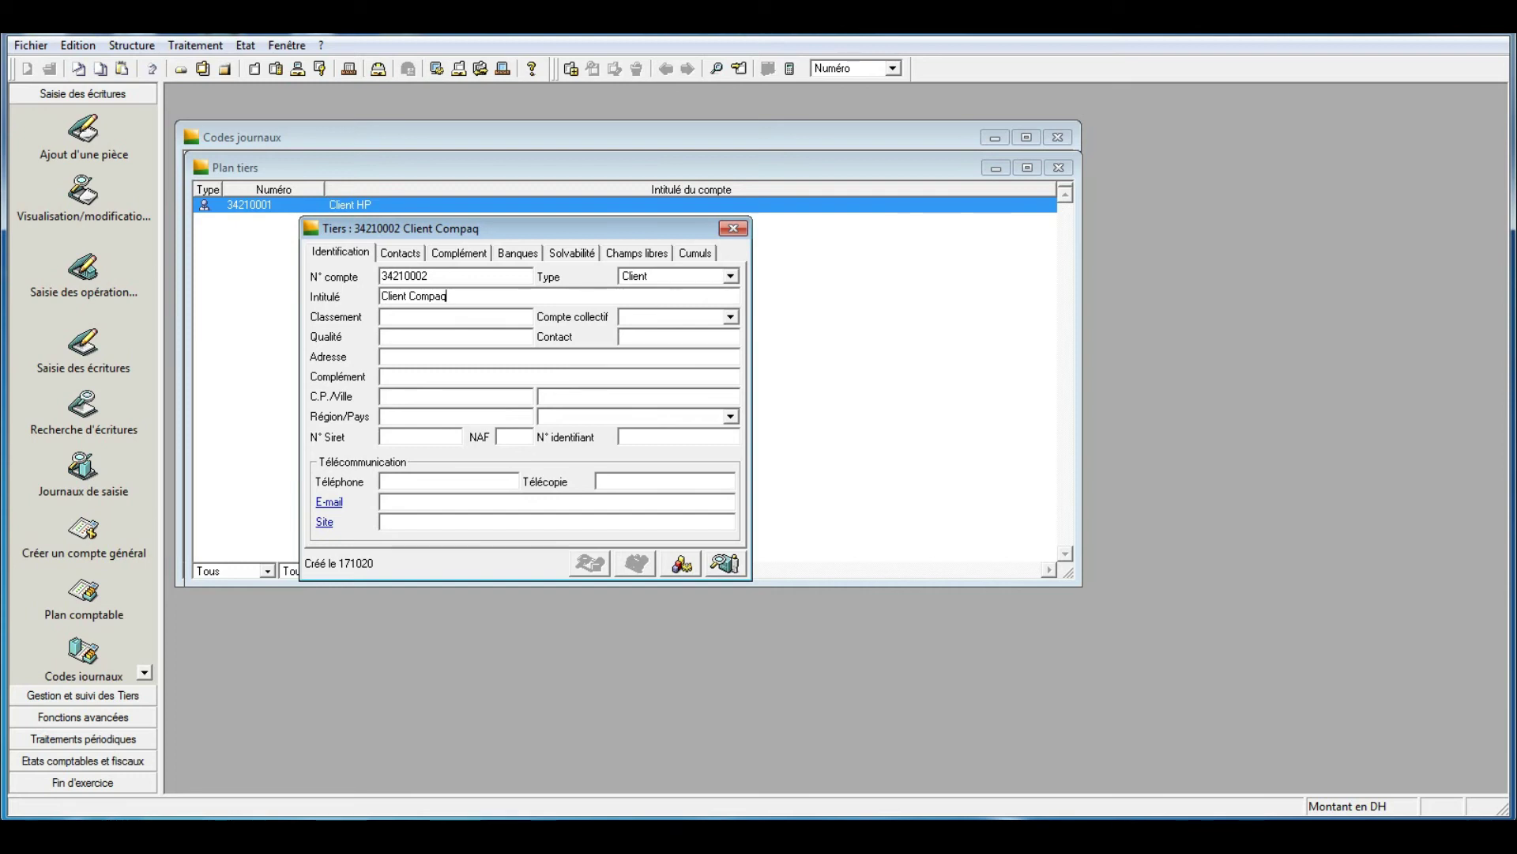
Step: Set the collective account of Client Compaq to the general account named Client
left_click(429, 317)
left_click(731, 317)
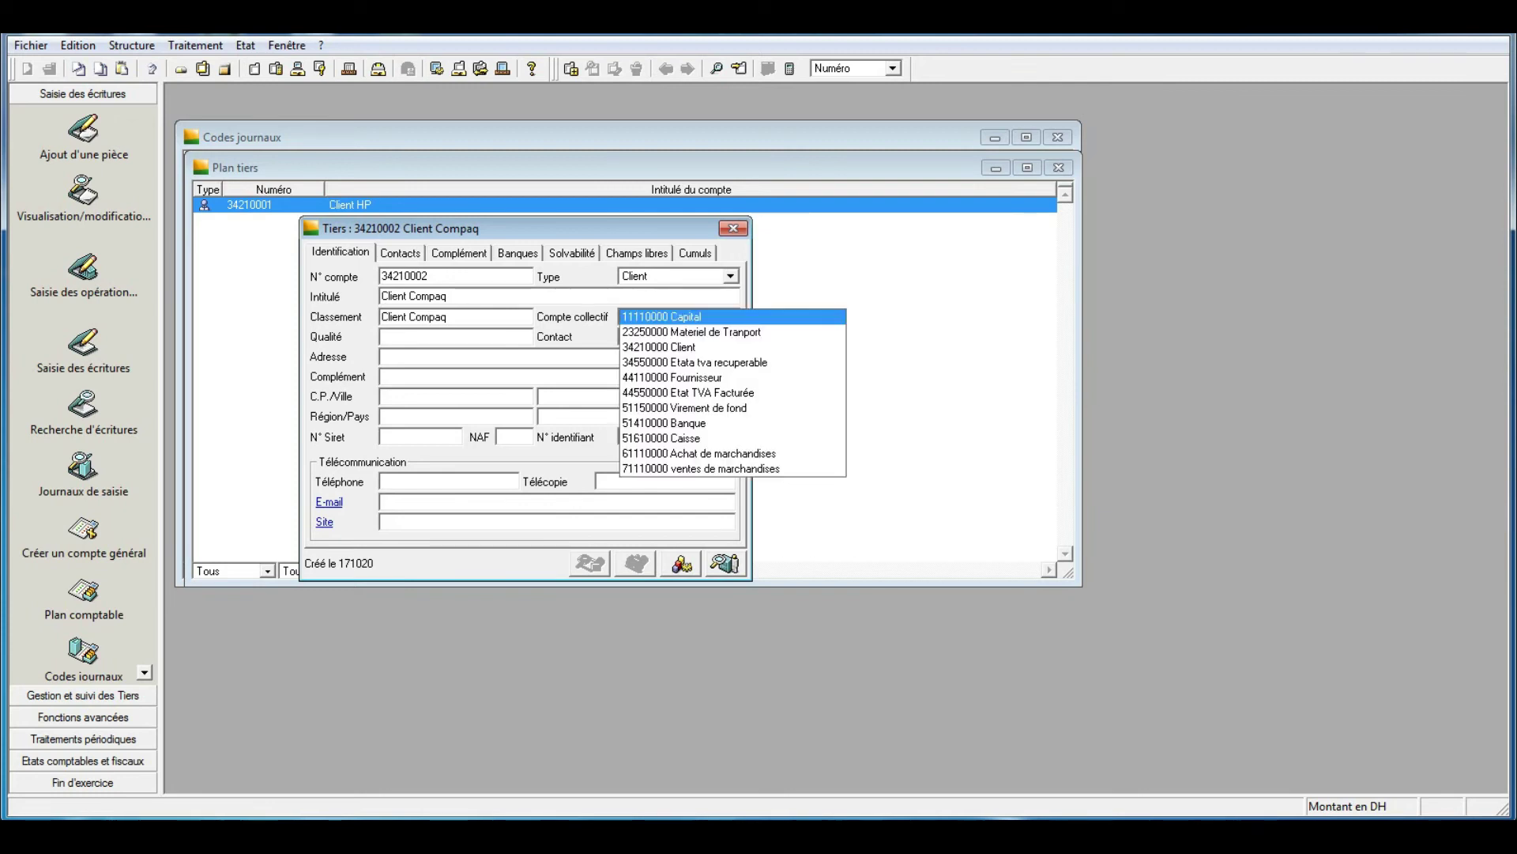
key("Down")
key("Down")
key("Return")
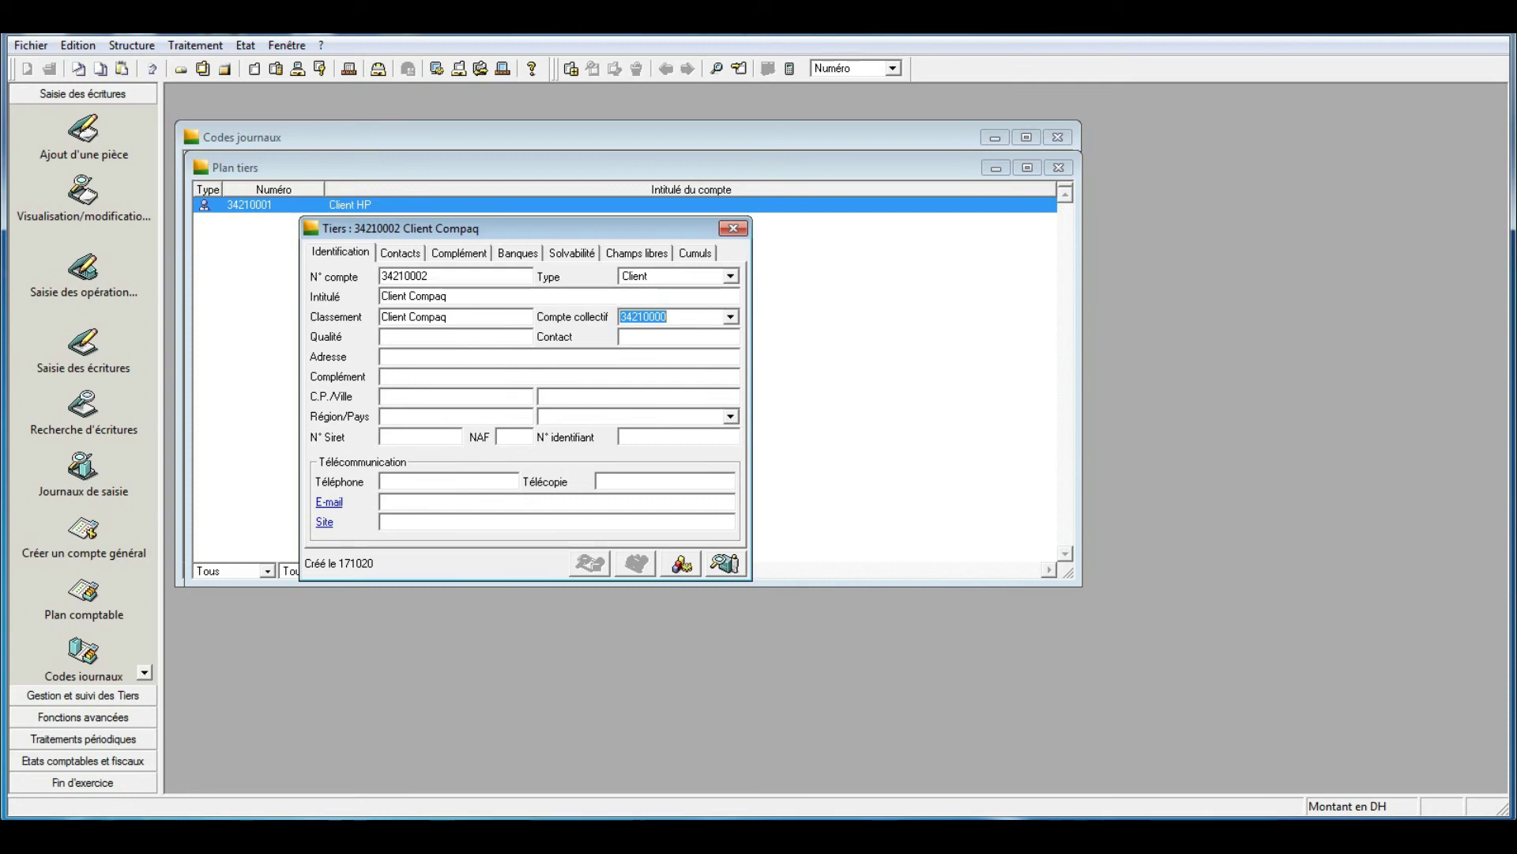
Step: Close the Client Compaq record and accept attaching it to the chosen general account
left_click(411, 481)
left_click(664, 481)
left_click(395, 522)
left_click(734, 228)
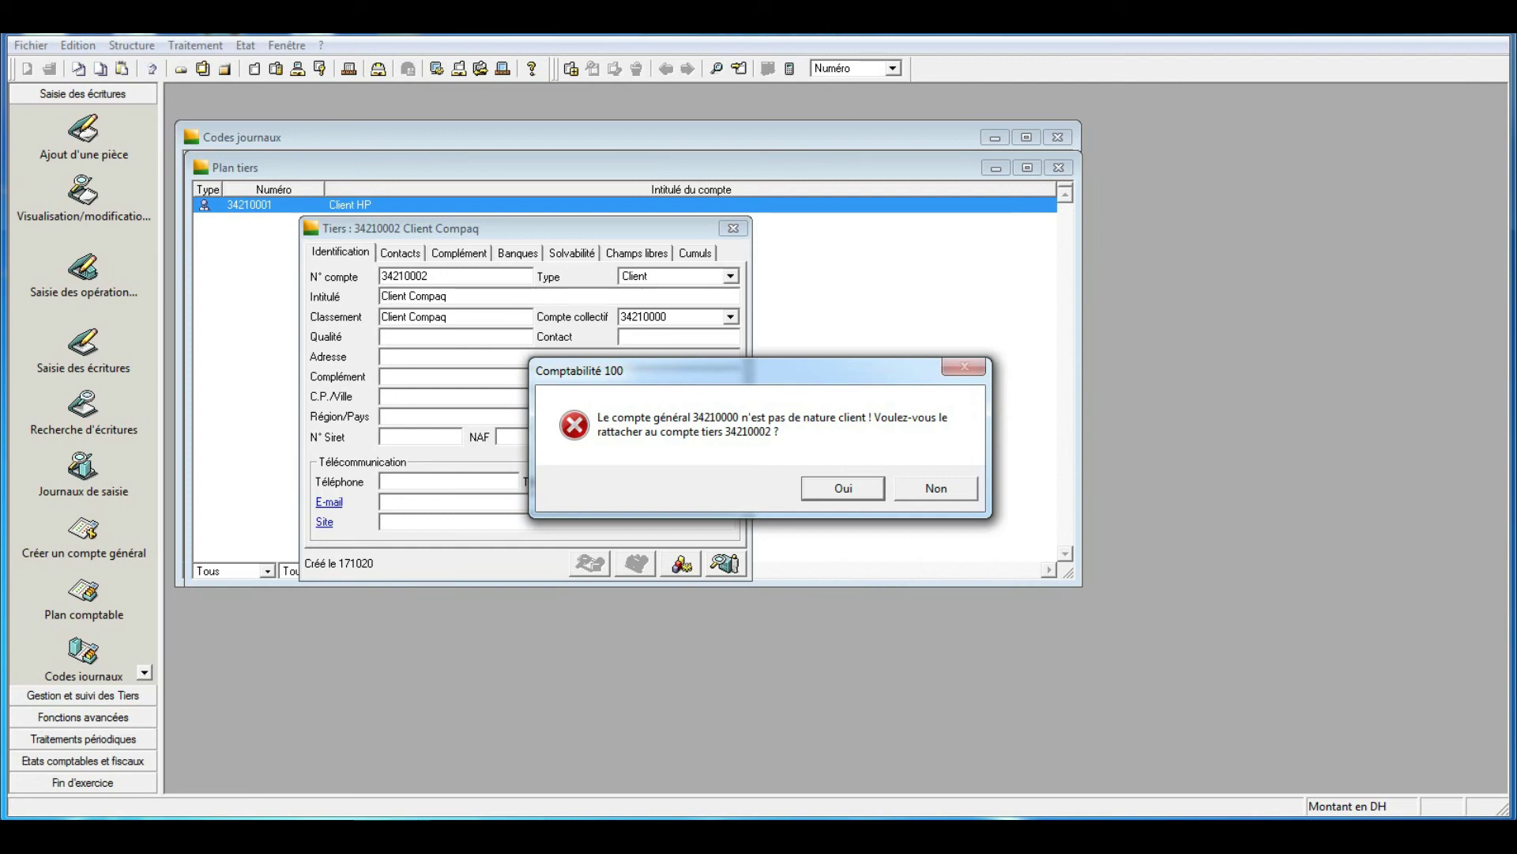
key("Return")
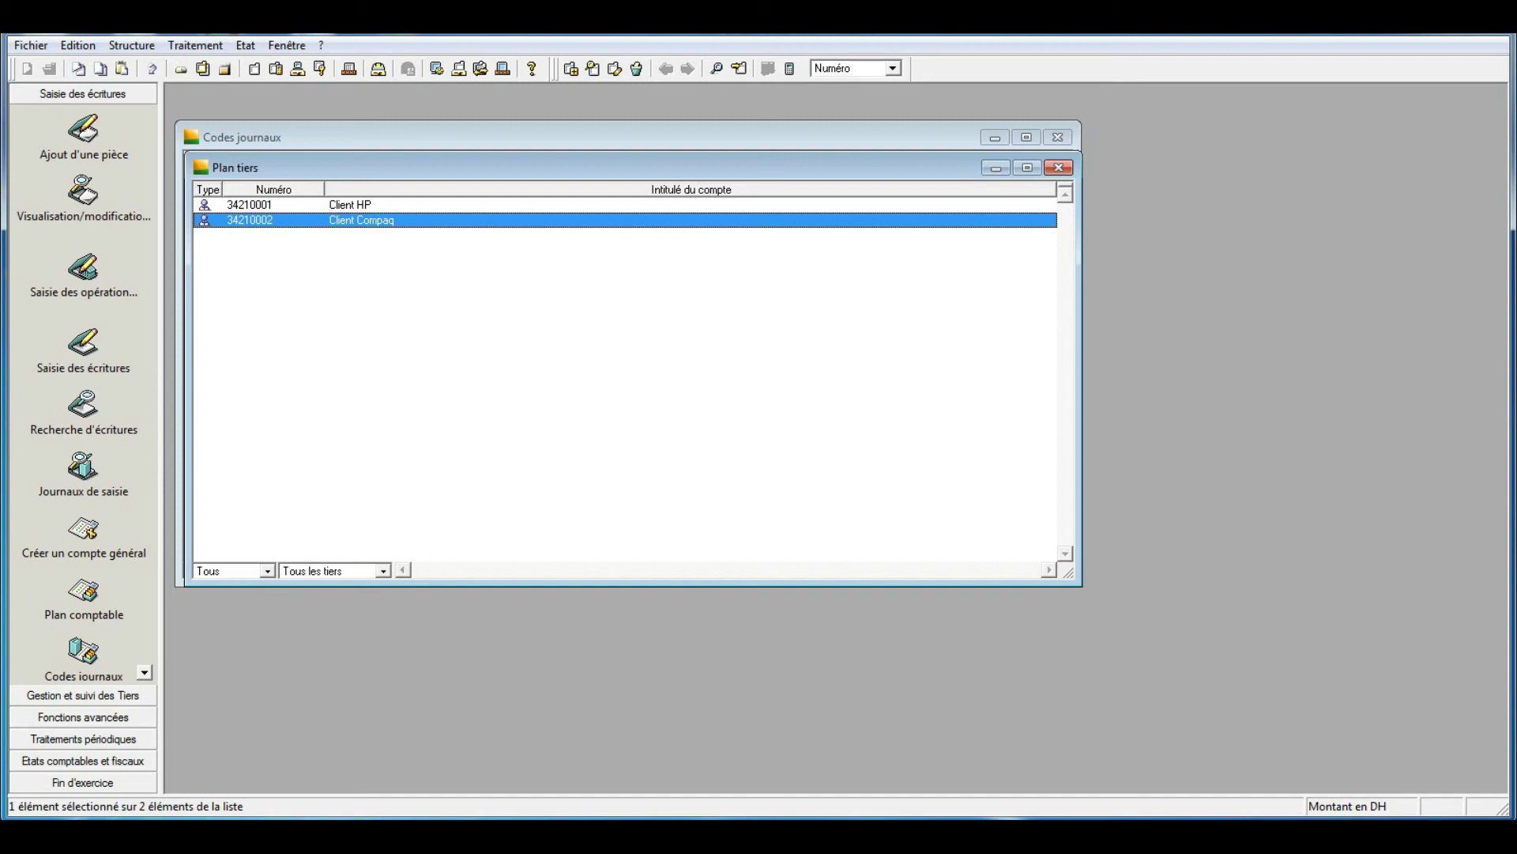
Step: Add a supplier to the third-party list with its account number, the type Fournisseur, and the supplier's name as title
right_click(265, 282)
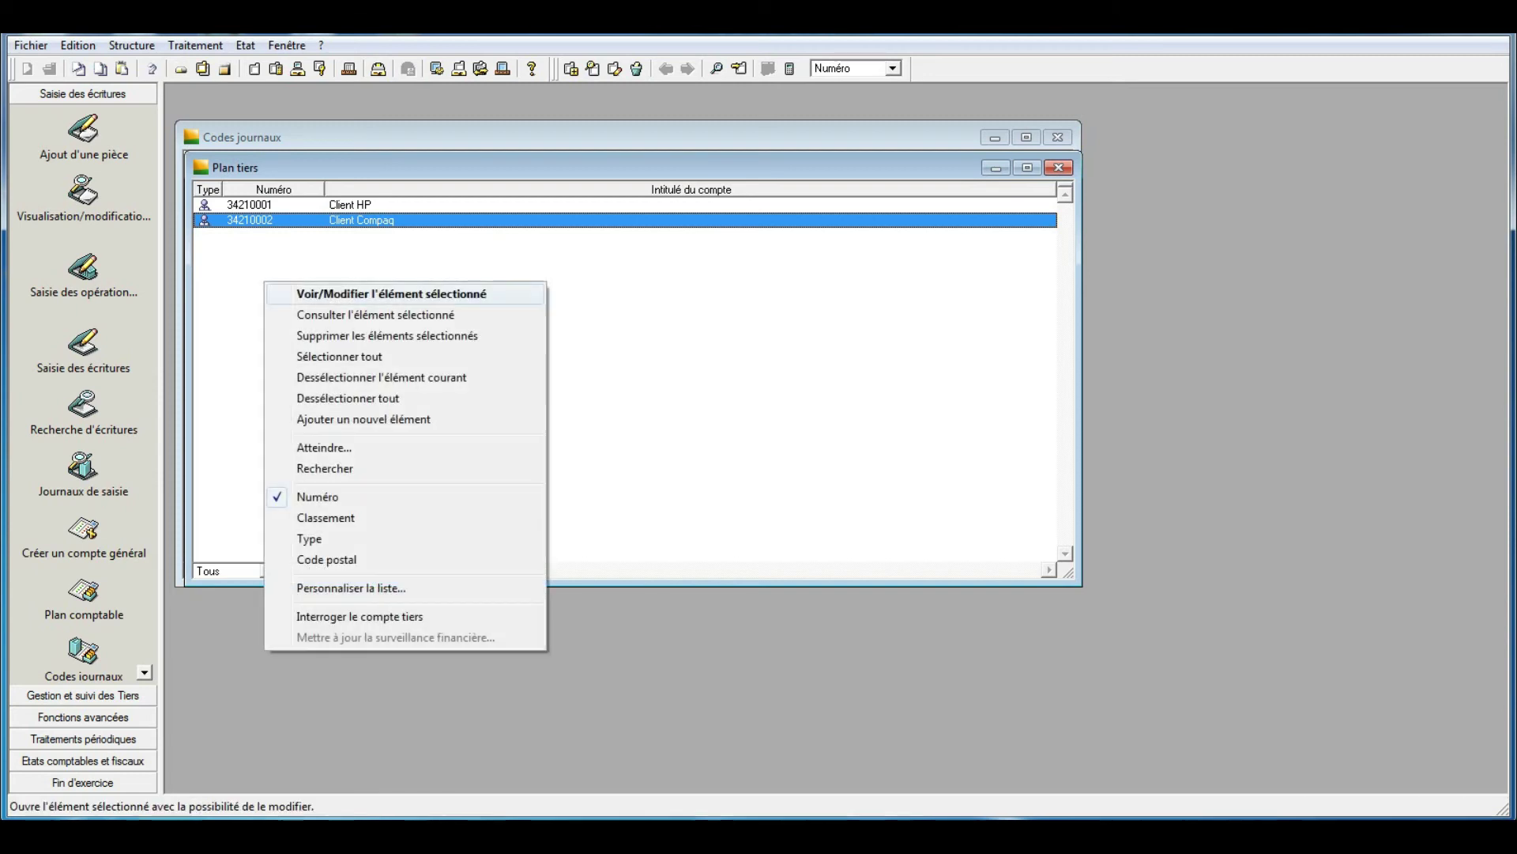
key("Return")
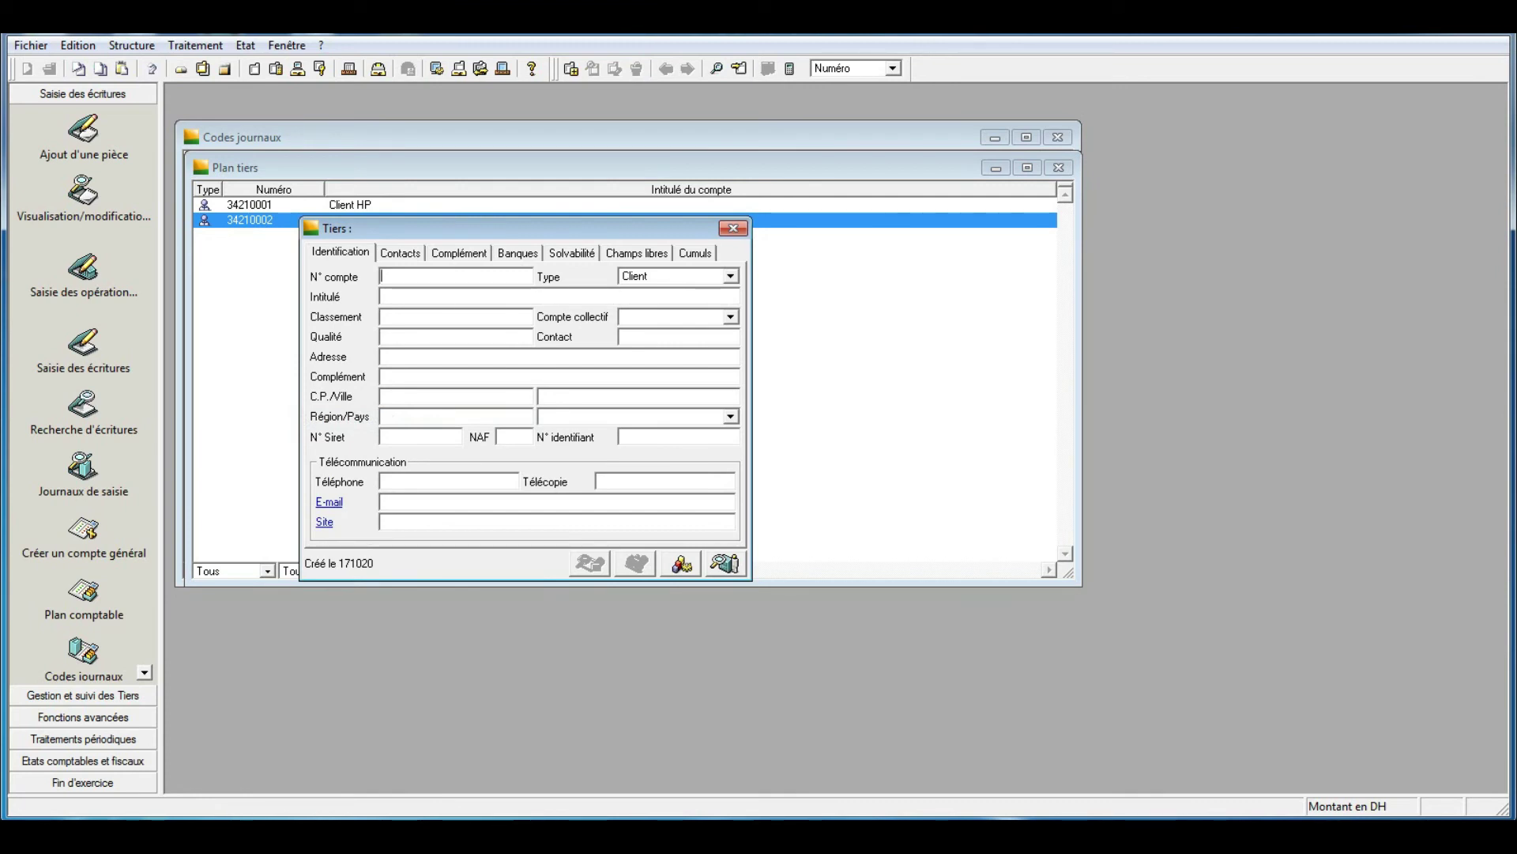
type("44110001")
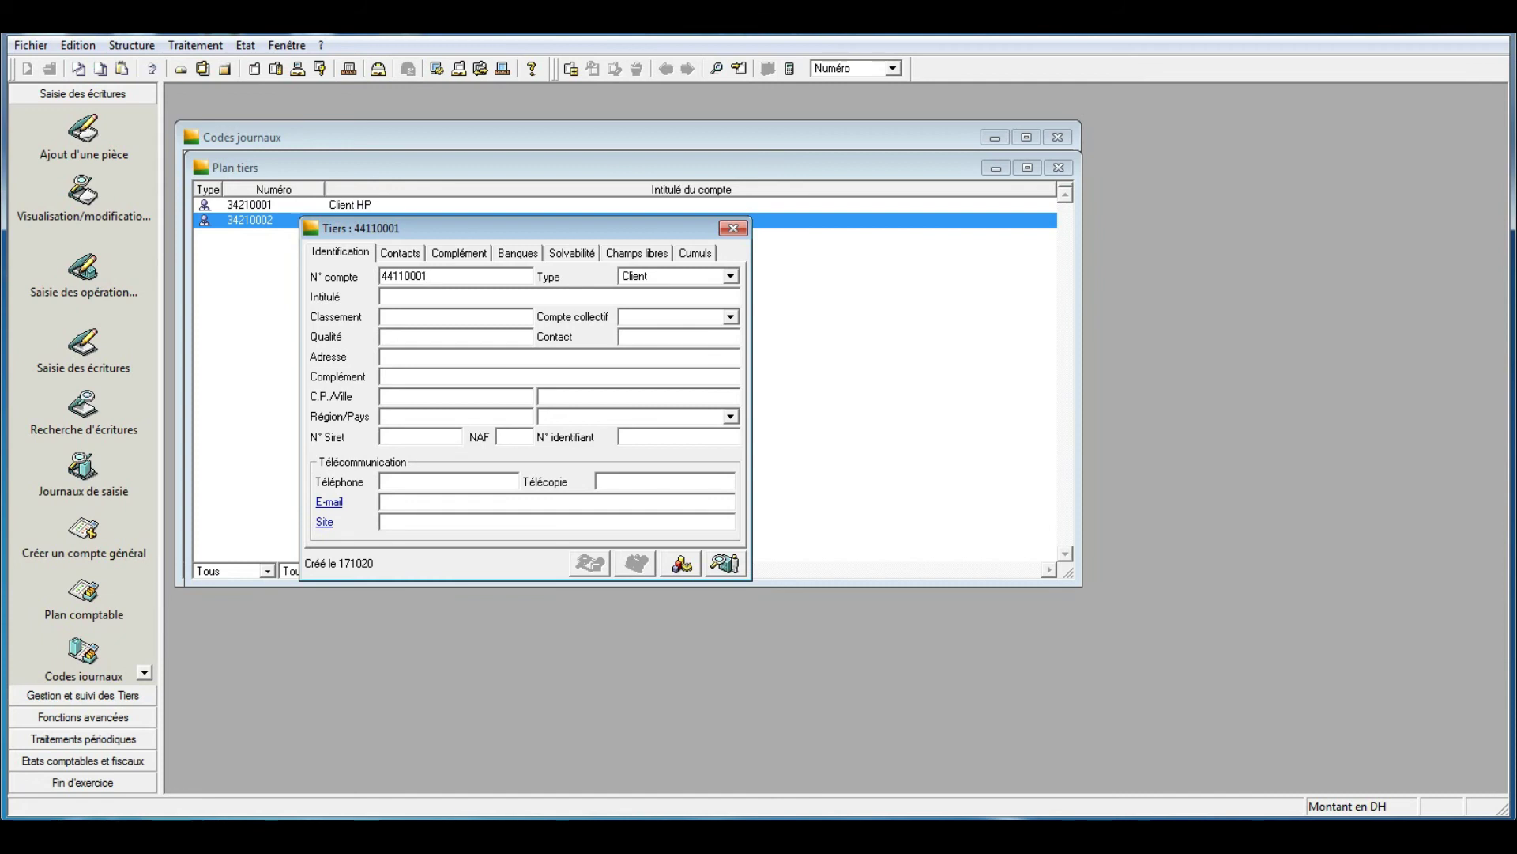
key("Tab")
key("alt+Down")
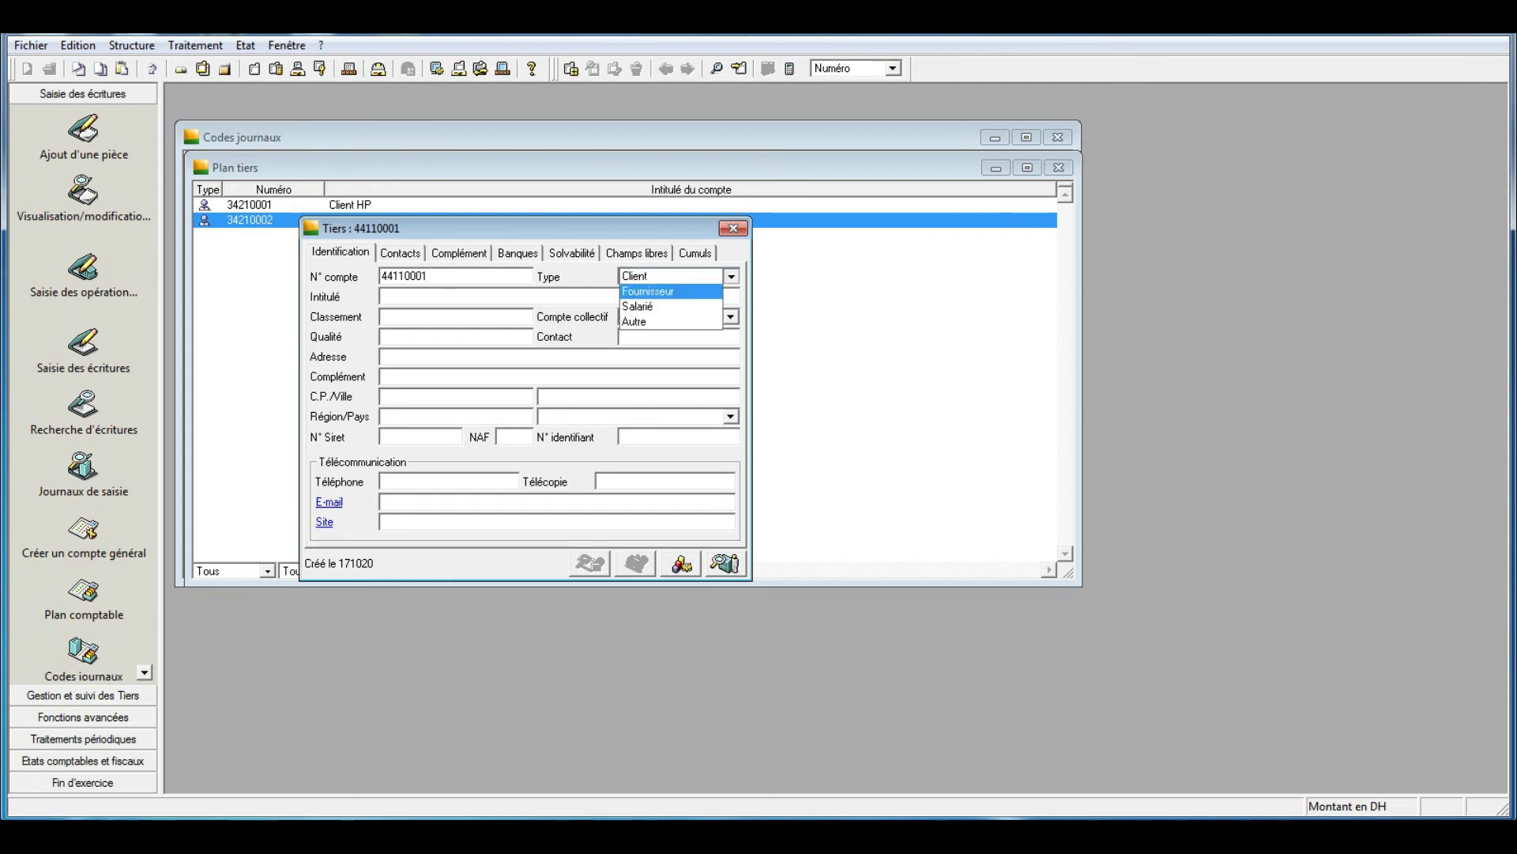
key("Return")
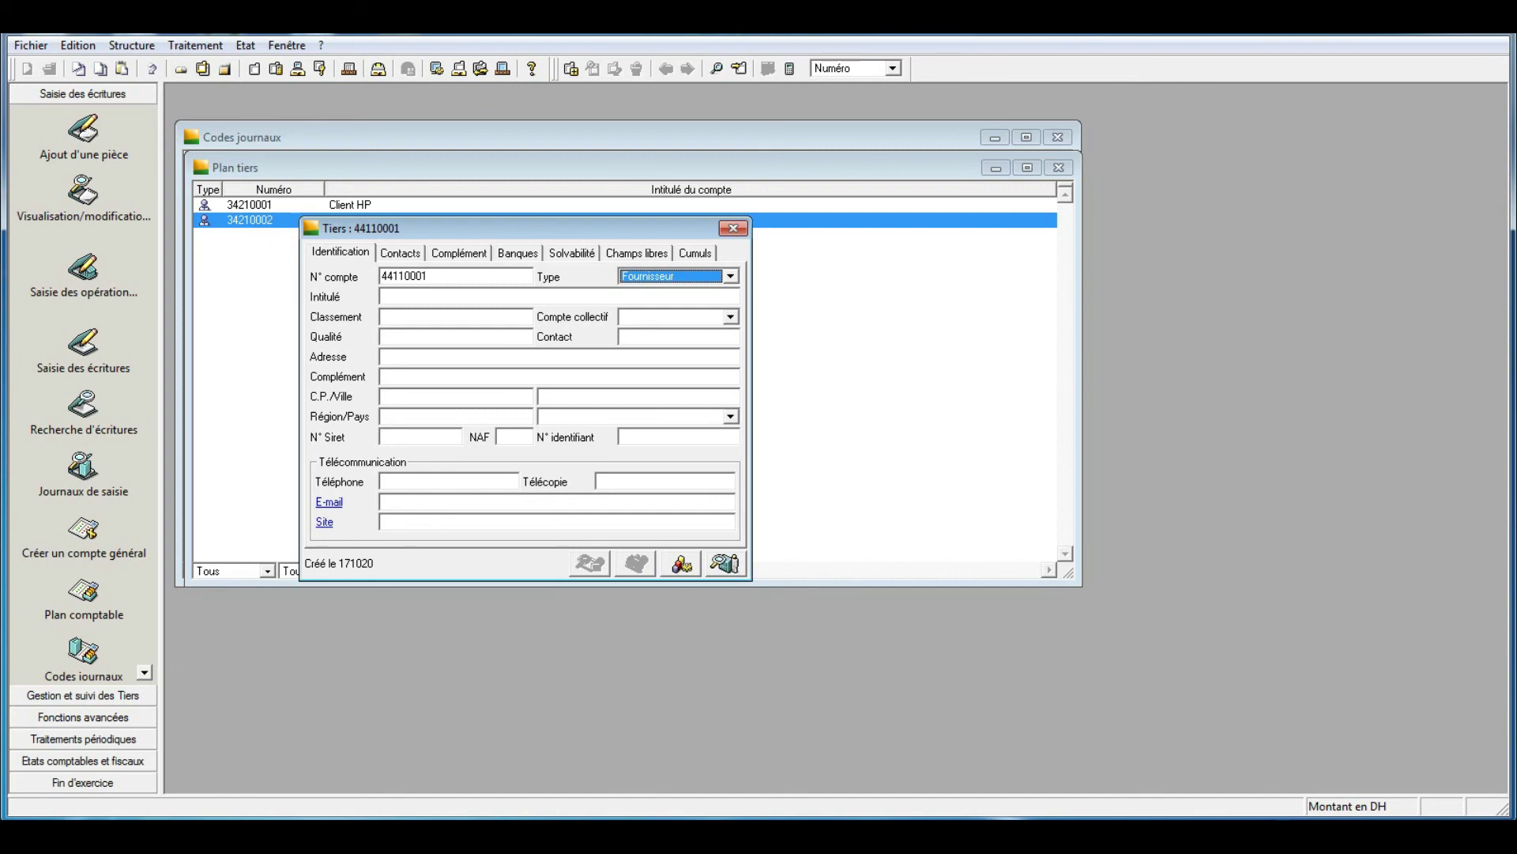
left_click(395, 296)
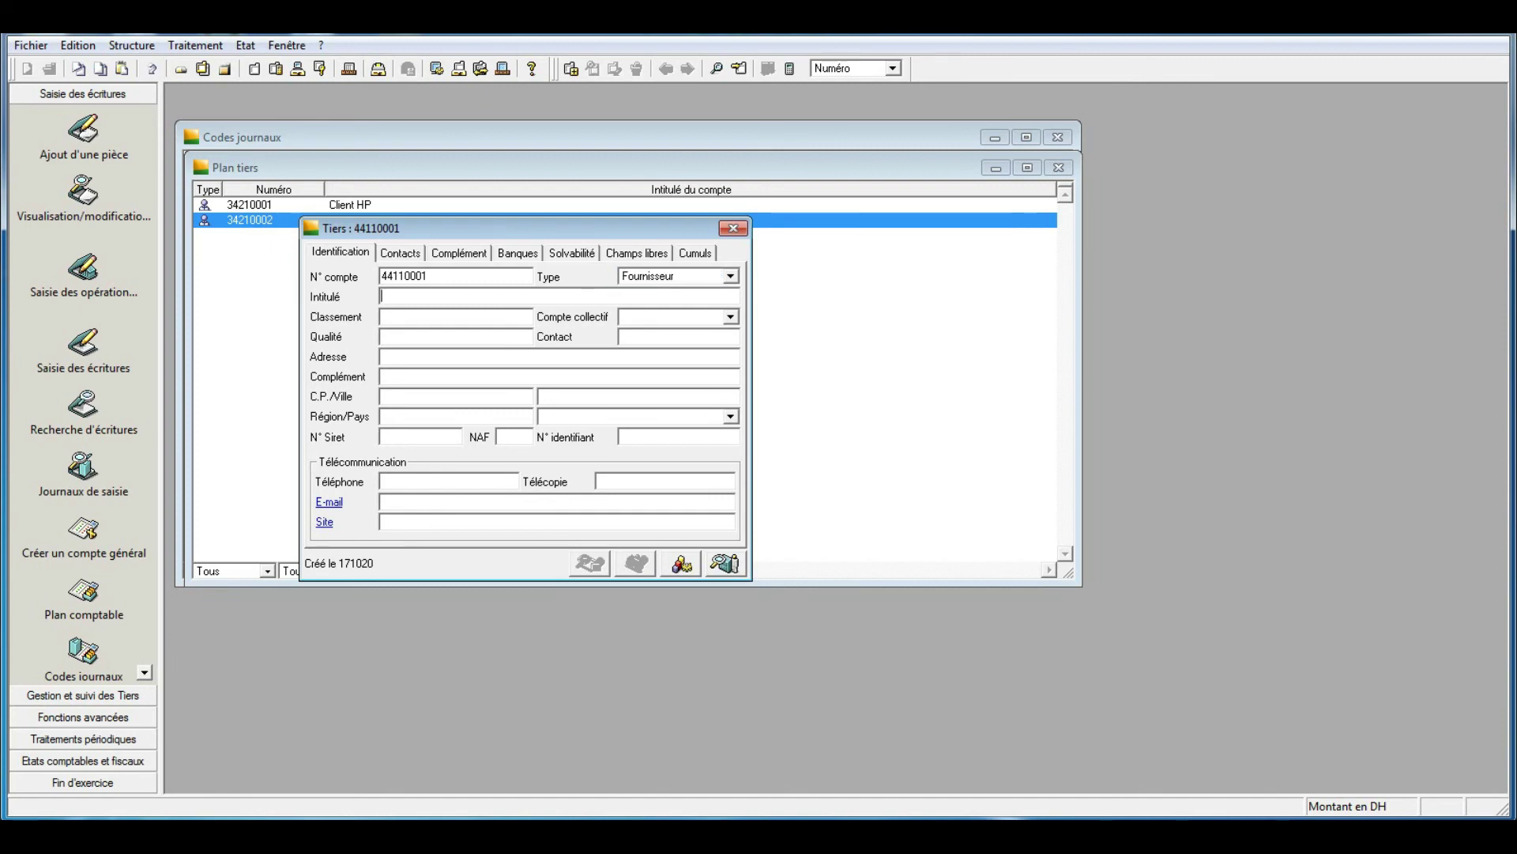
type("Fournisseur Al")
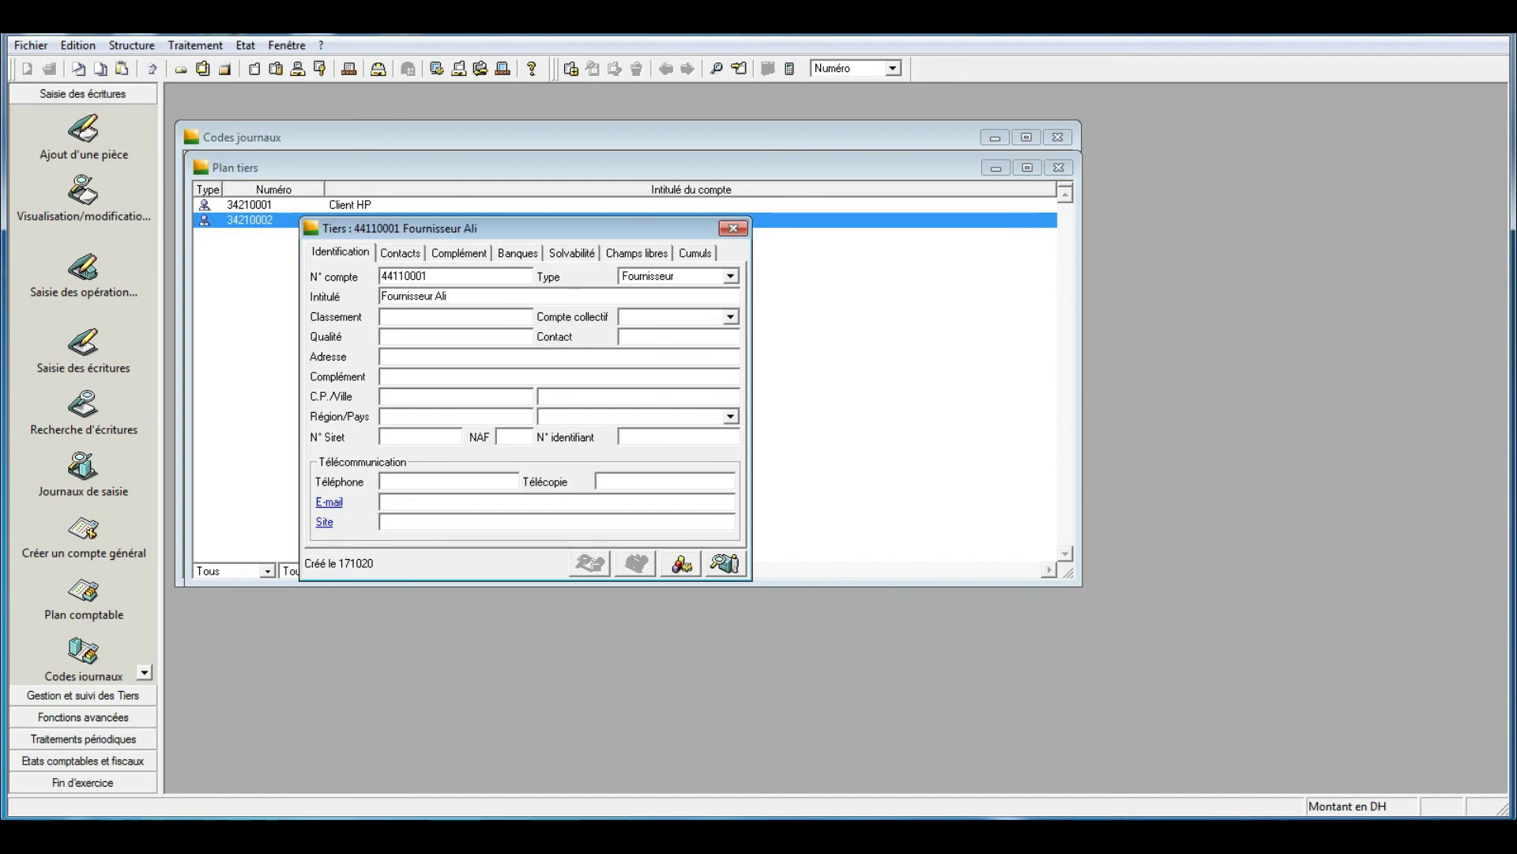
type("i")
Step: Set the first supplier's collective account to the general account named Fournisseur, then close the record and accept the attachment
key("Tab")
key("alt+Down")
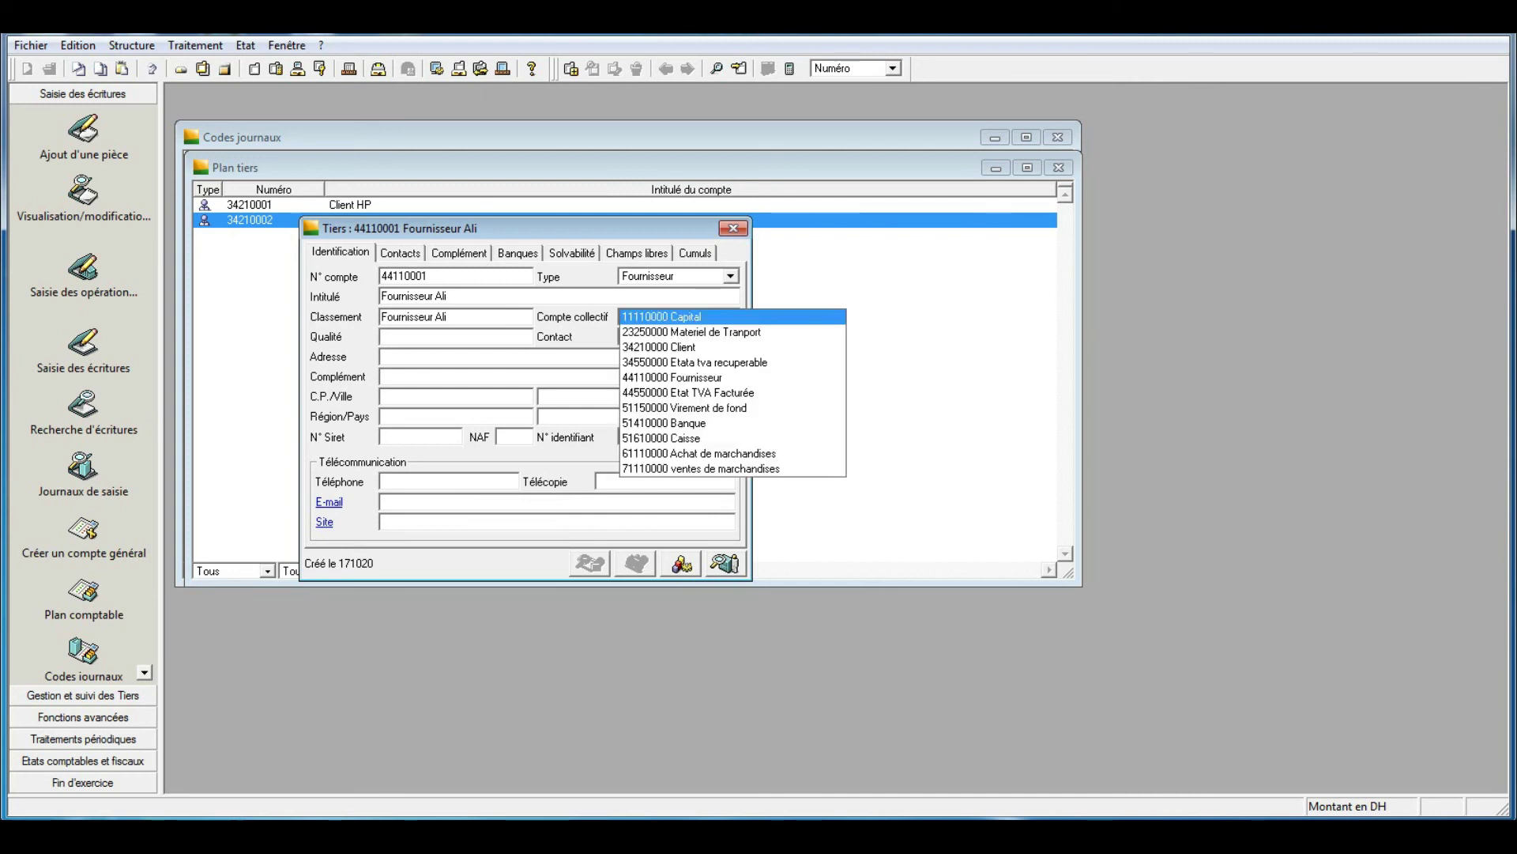
key("Down")
key("Down")
key("Down")
key("Down")
key("Return")
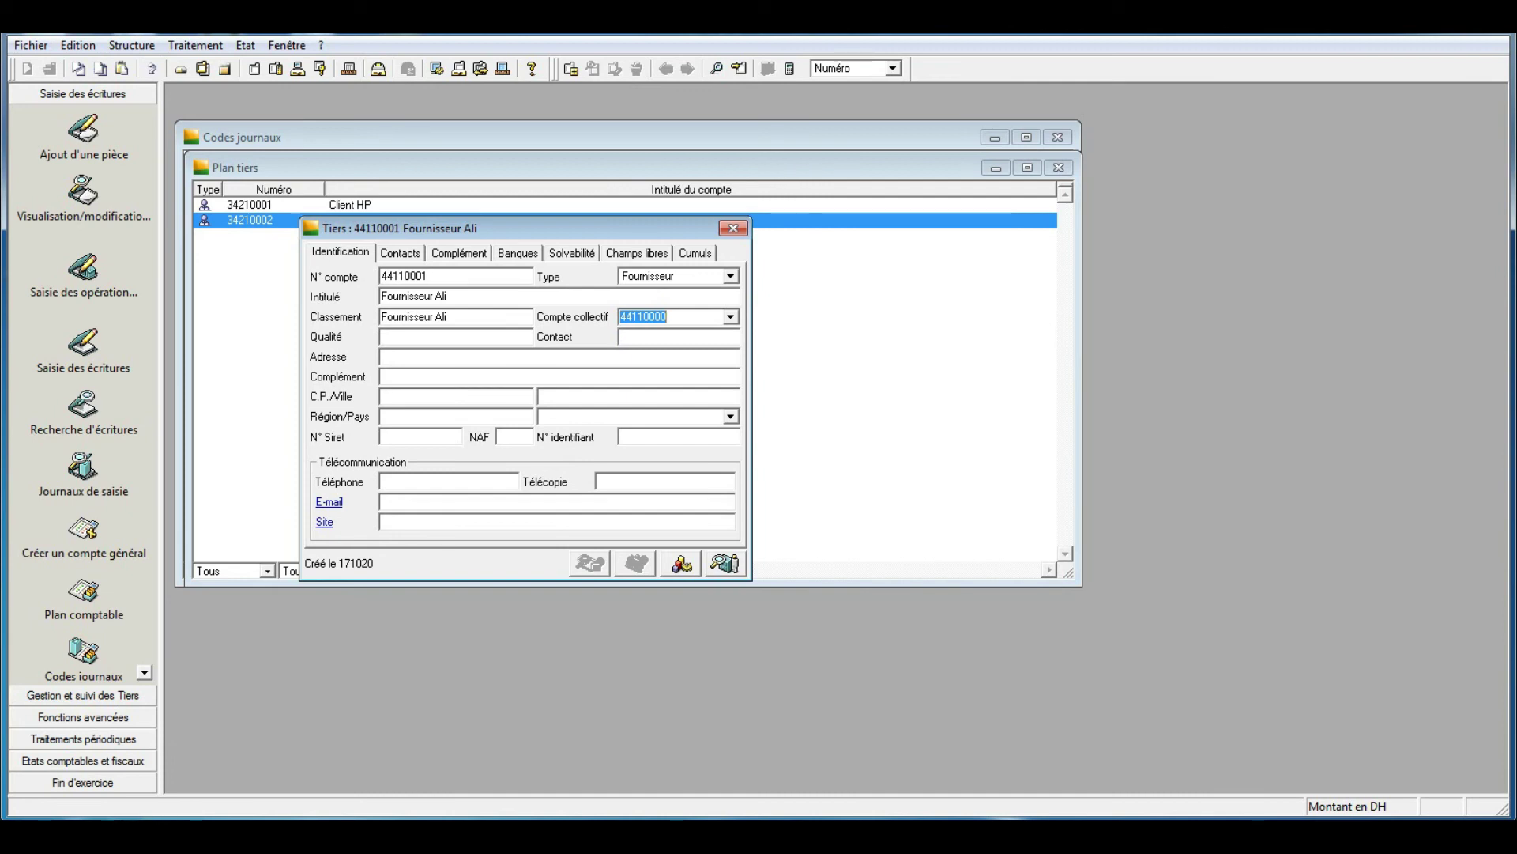
key("Tab")
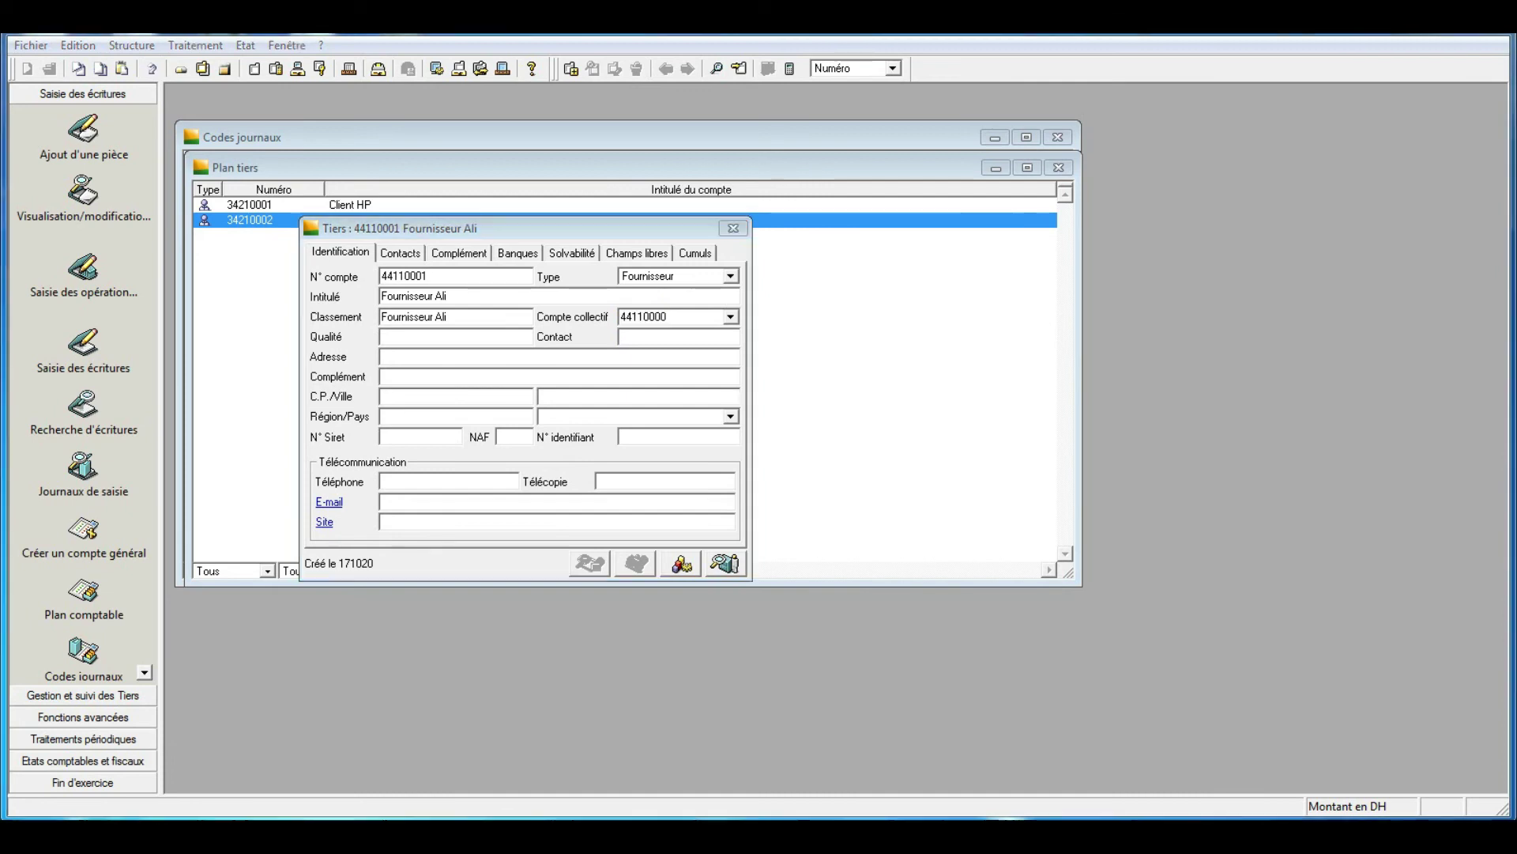
key("Return")
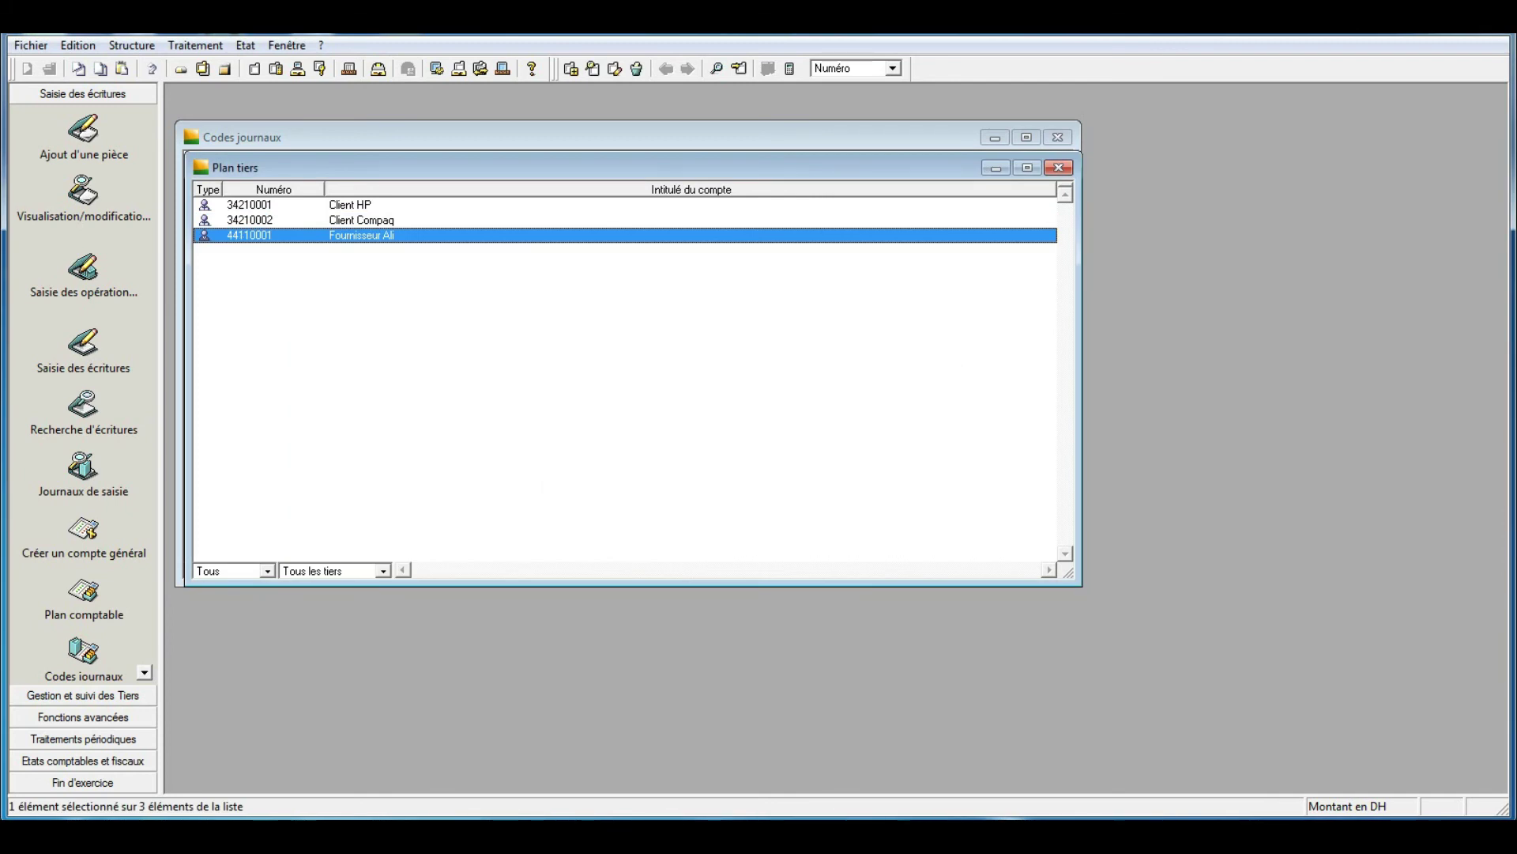
Step: Add a second supplier to the third-party list with its account number, the type Fournisseur, and its own title
right_click(313, 301)
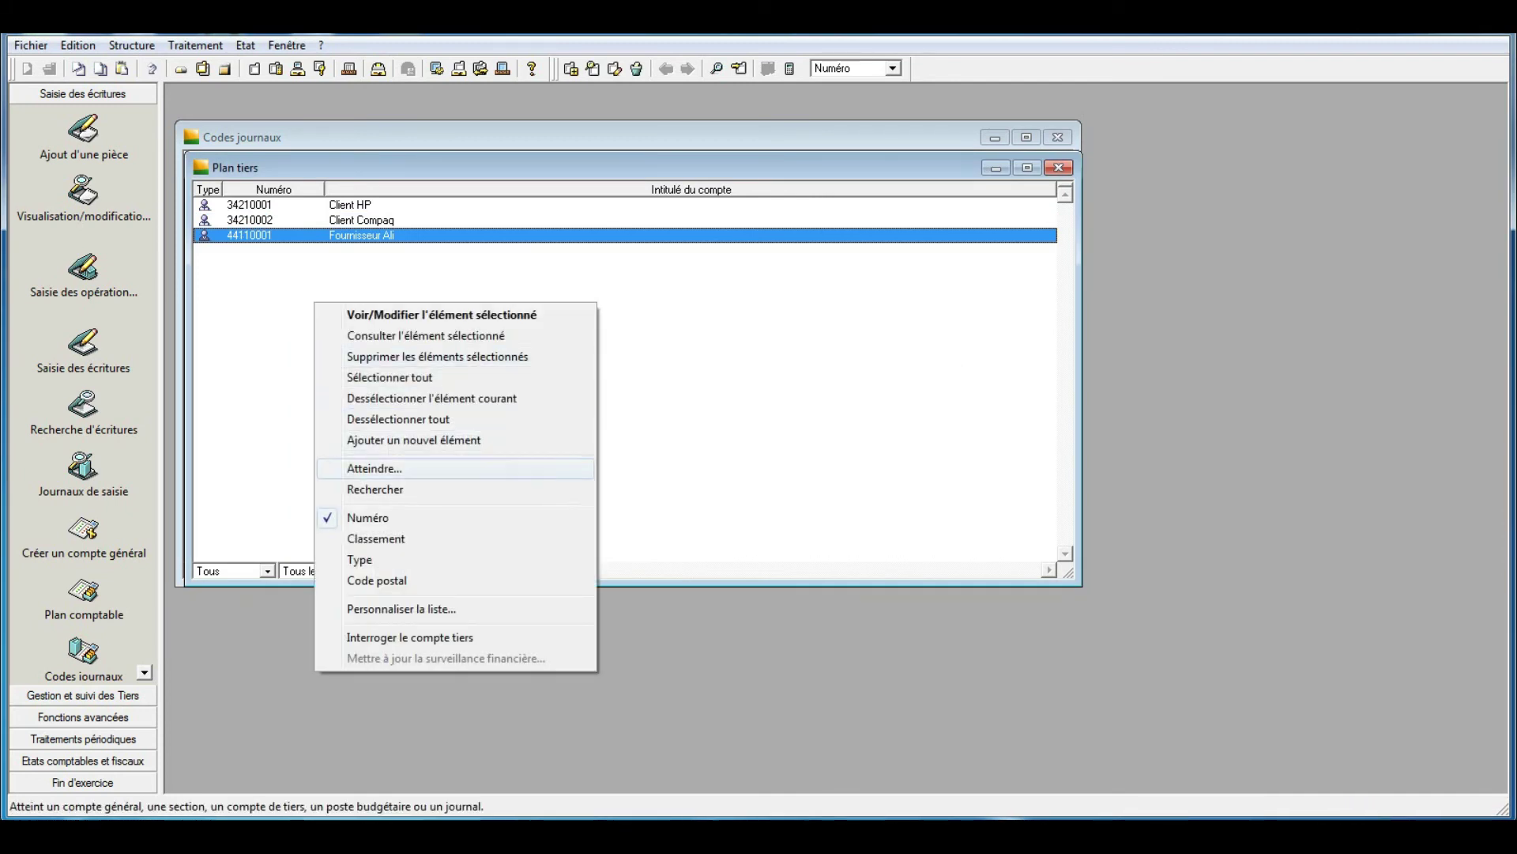
left_click(372, 437)
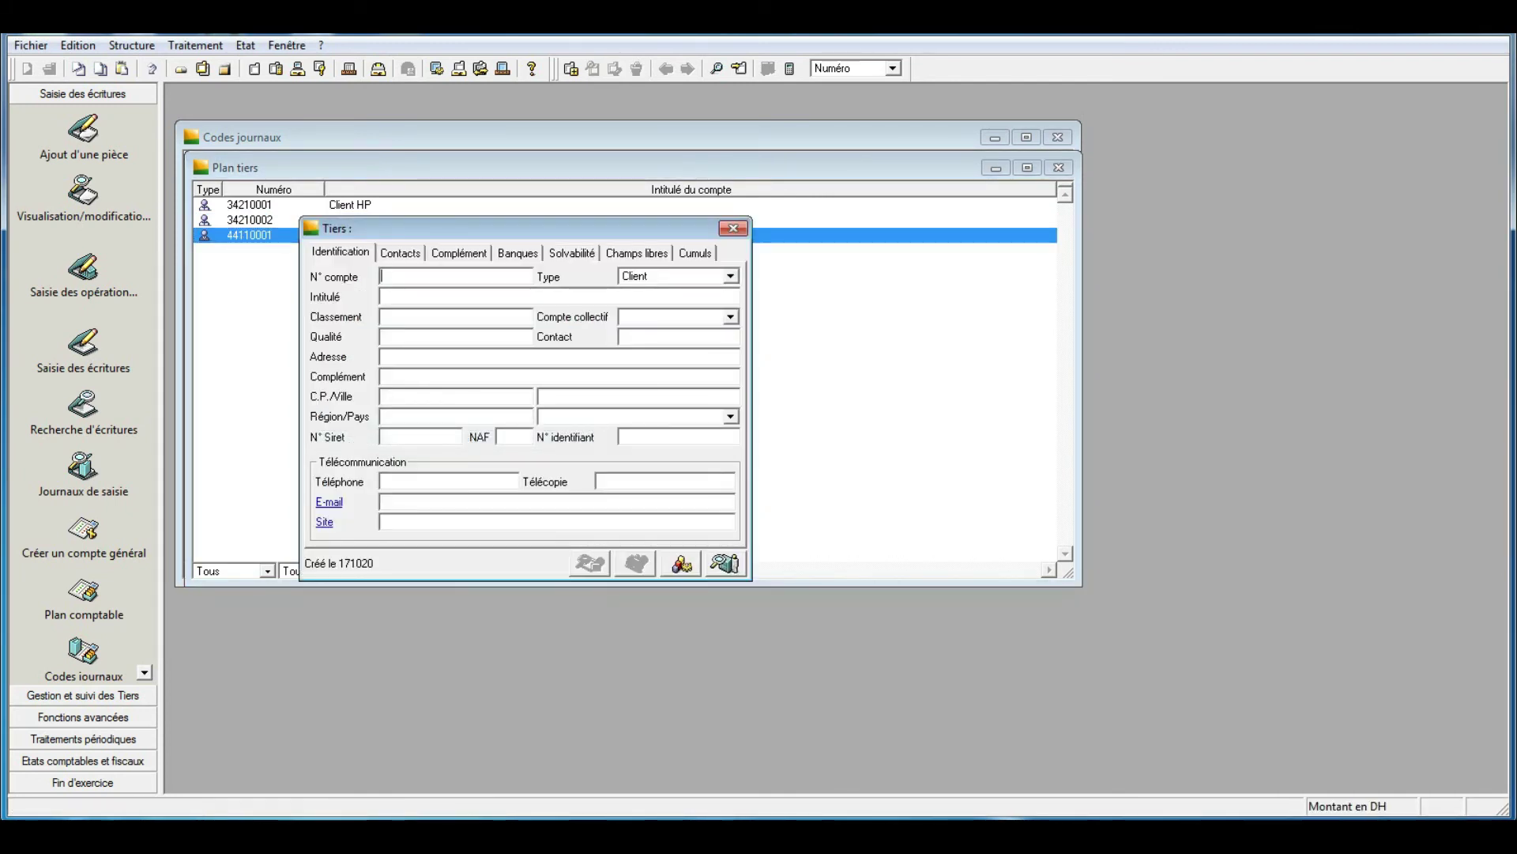
type("44110002")
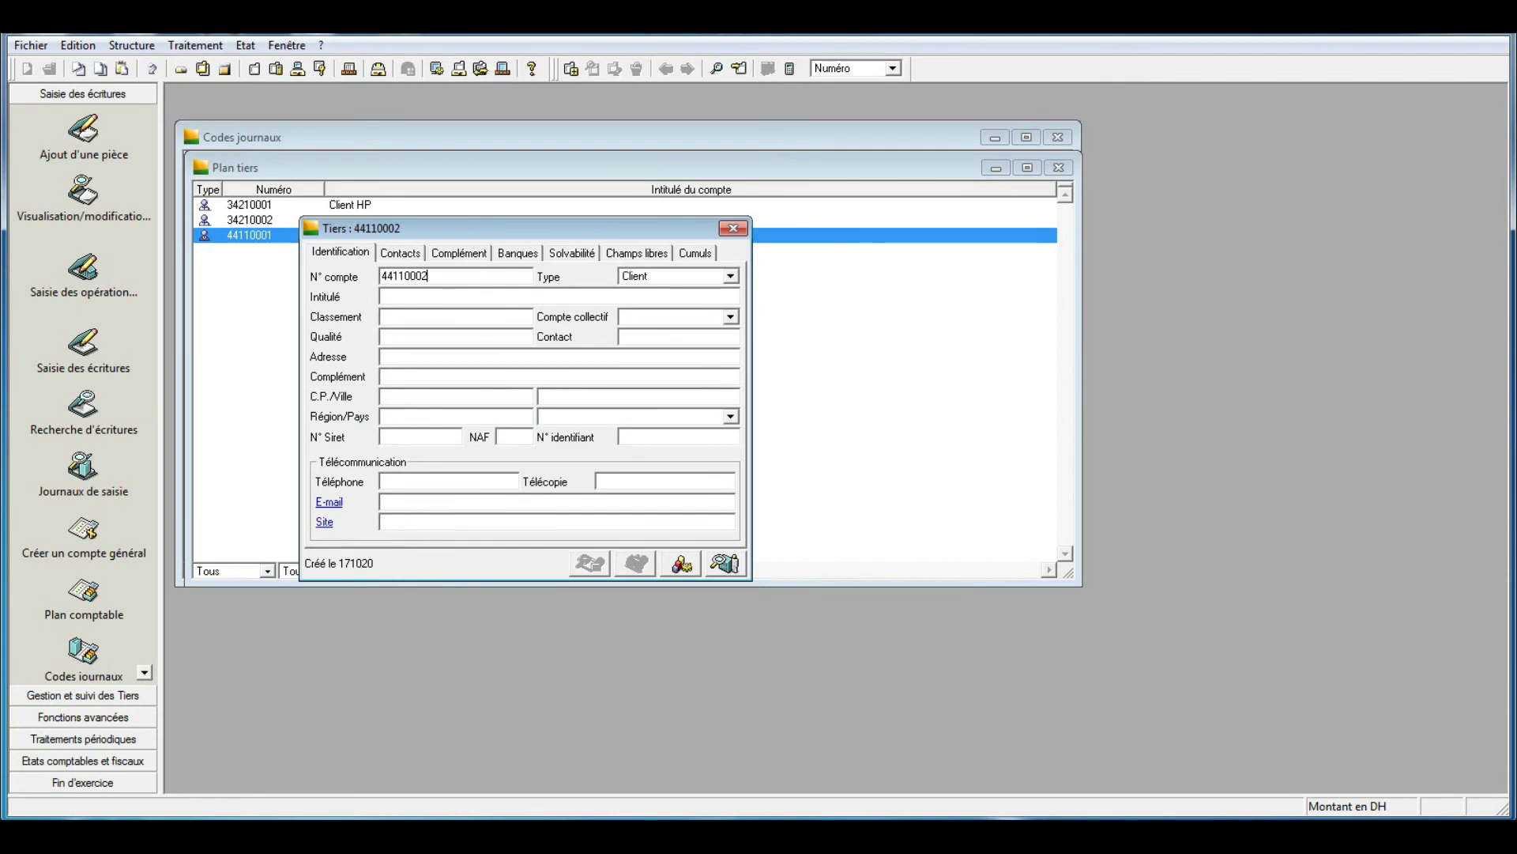
left_click(731, 276)
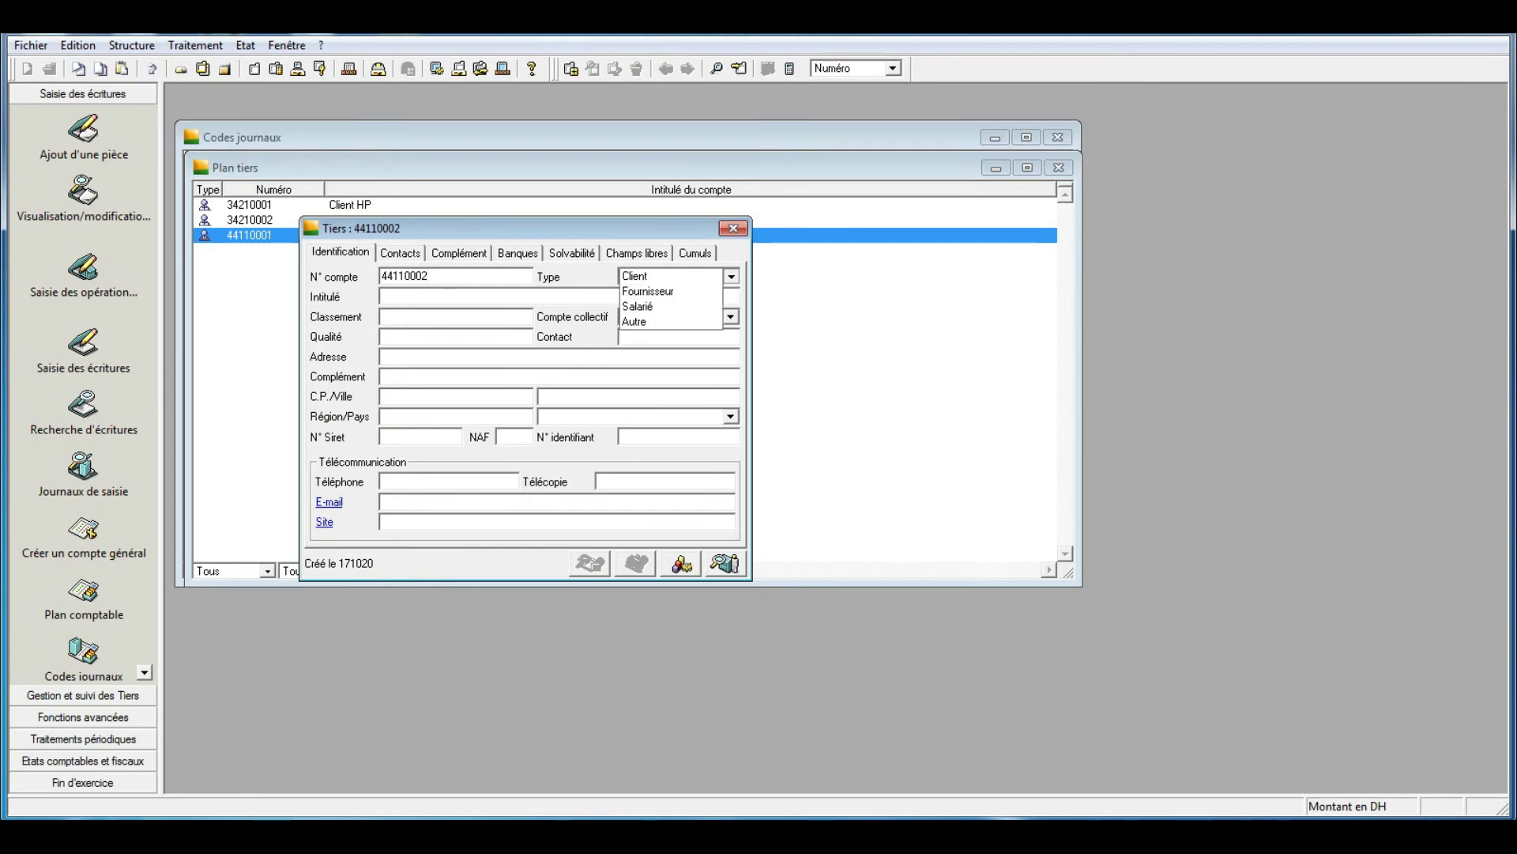
left_click(670, 291)
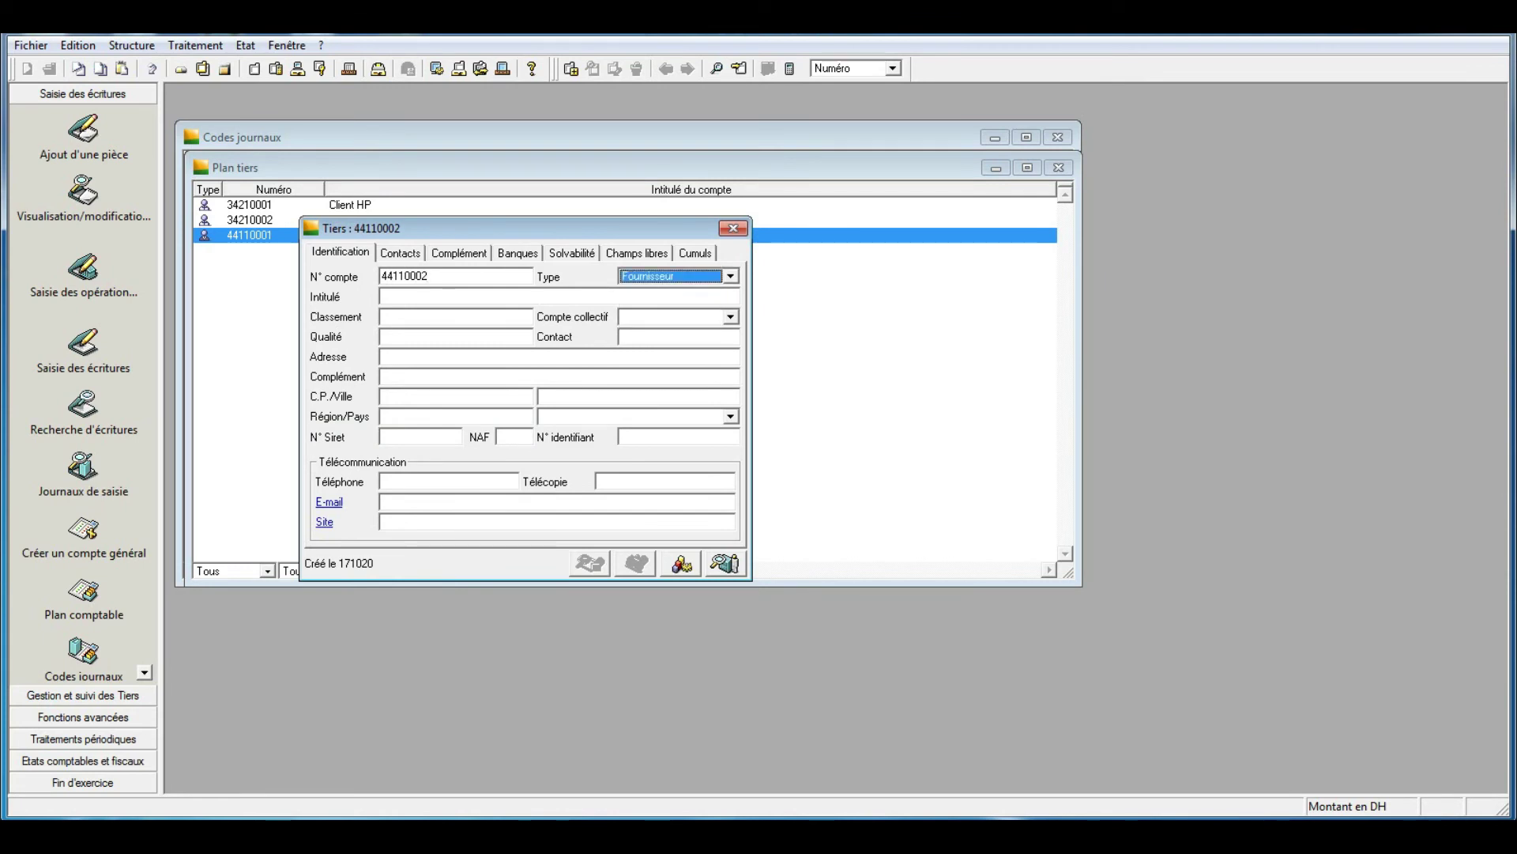
left_click(553, 296)
type("Fournisseur")
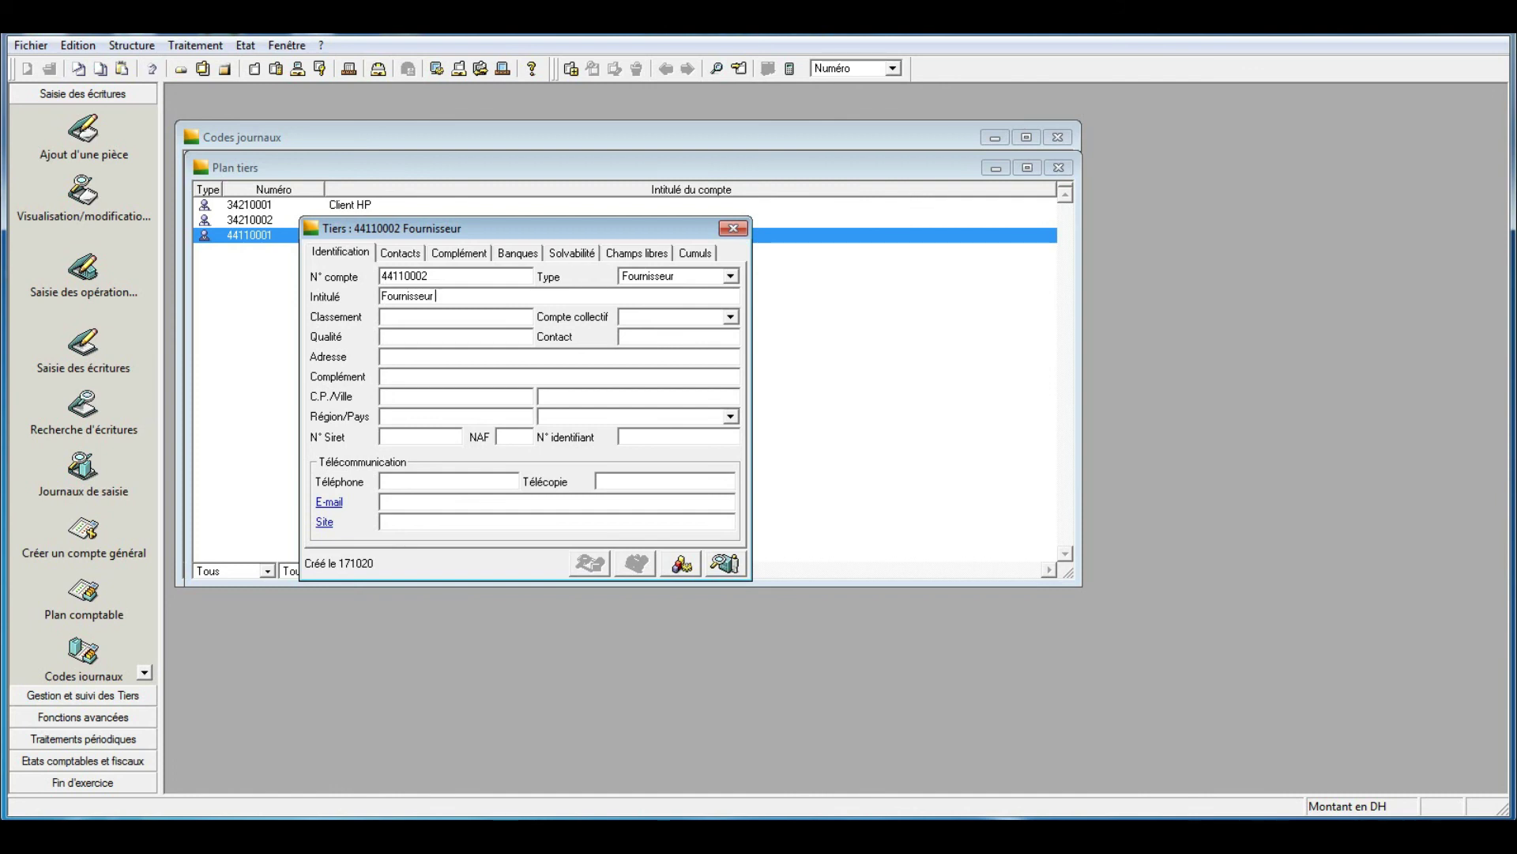
type("brahim")
left_click(427, 317)
Step: Set the second supplier's collective account to the general account named Fournisseur, then close the record and accept the attachment
left_click(730, 317)
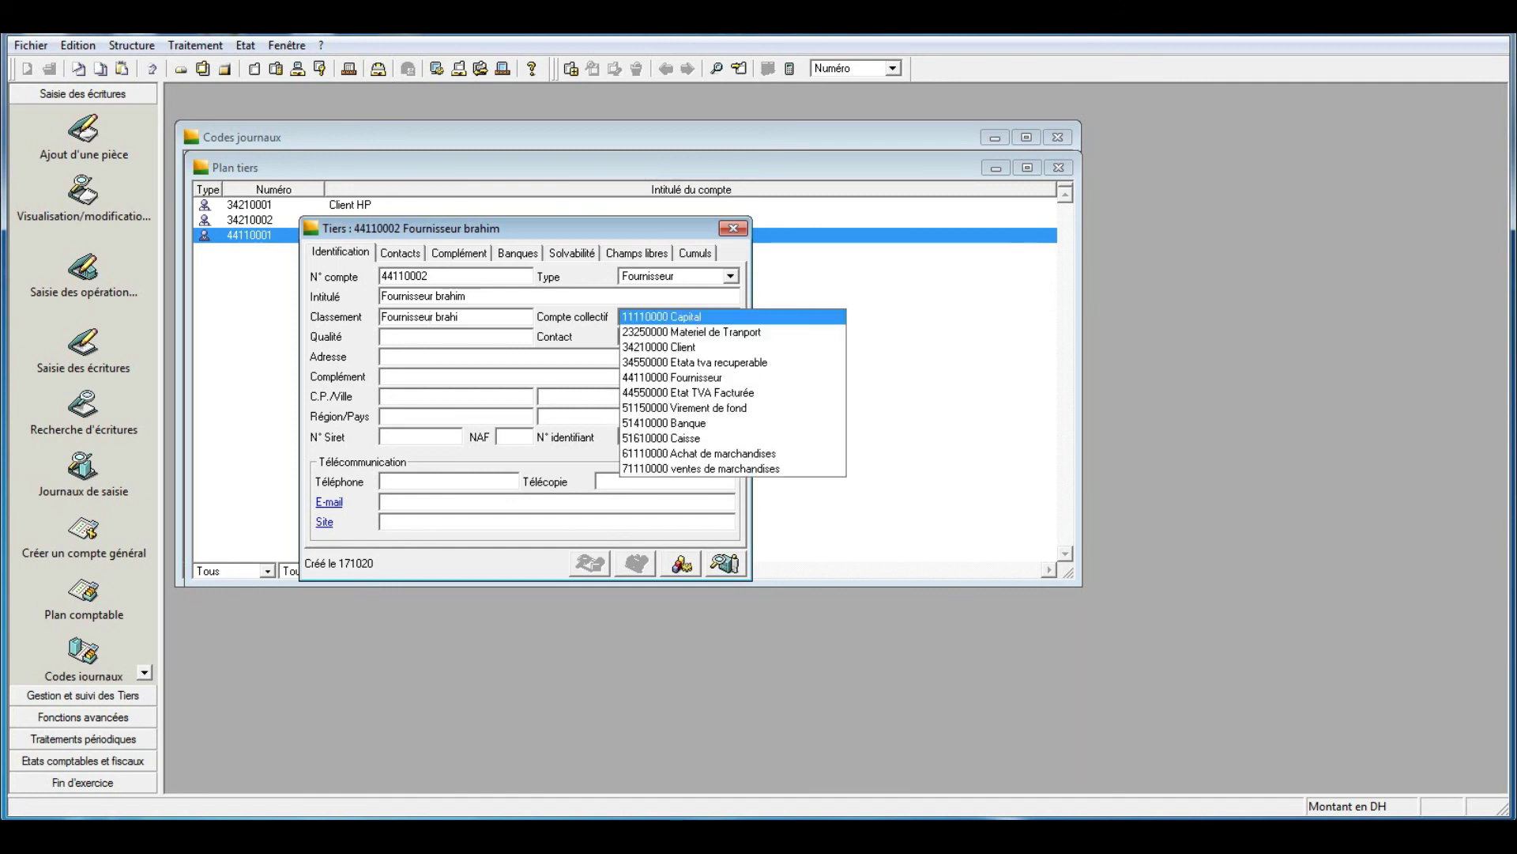
key("Down")
key("Down")
key("Down")
key("Down")
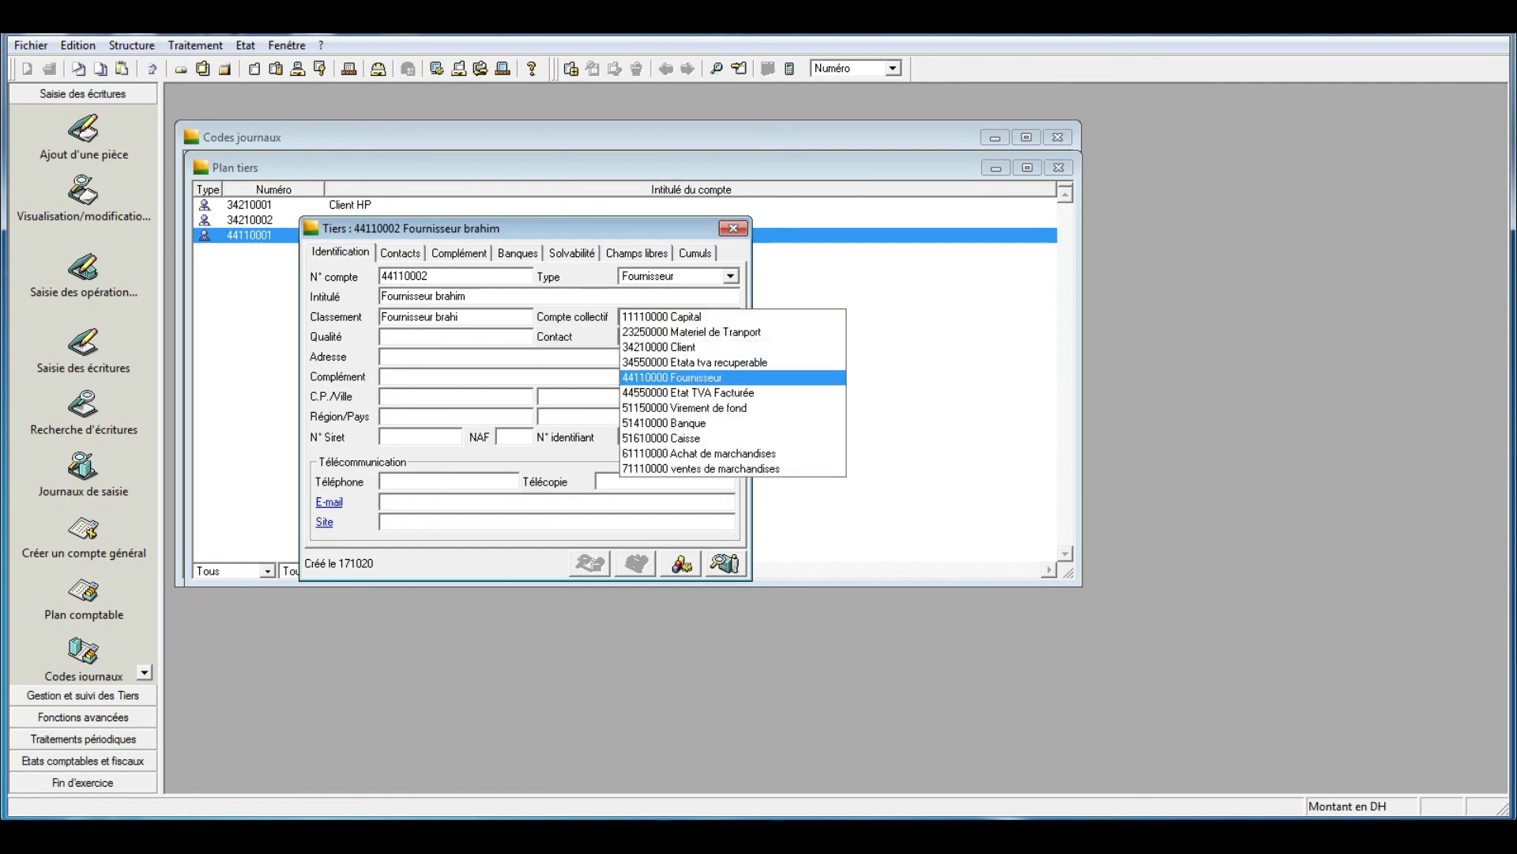
key("Return")
left_click(734, 229)
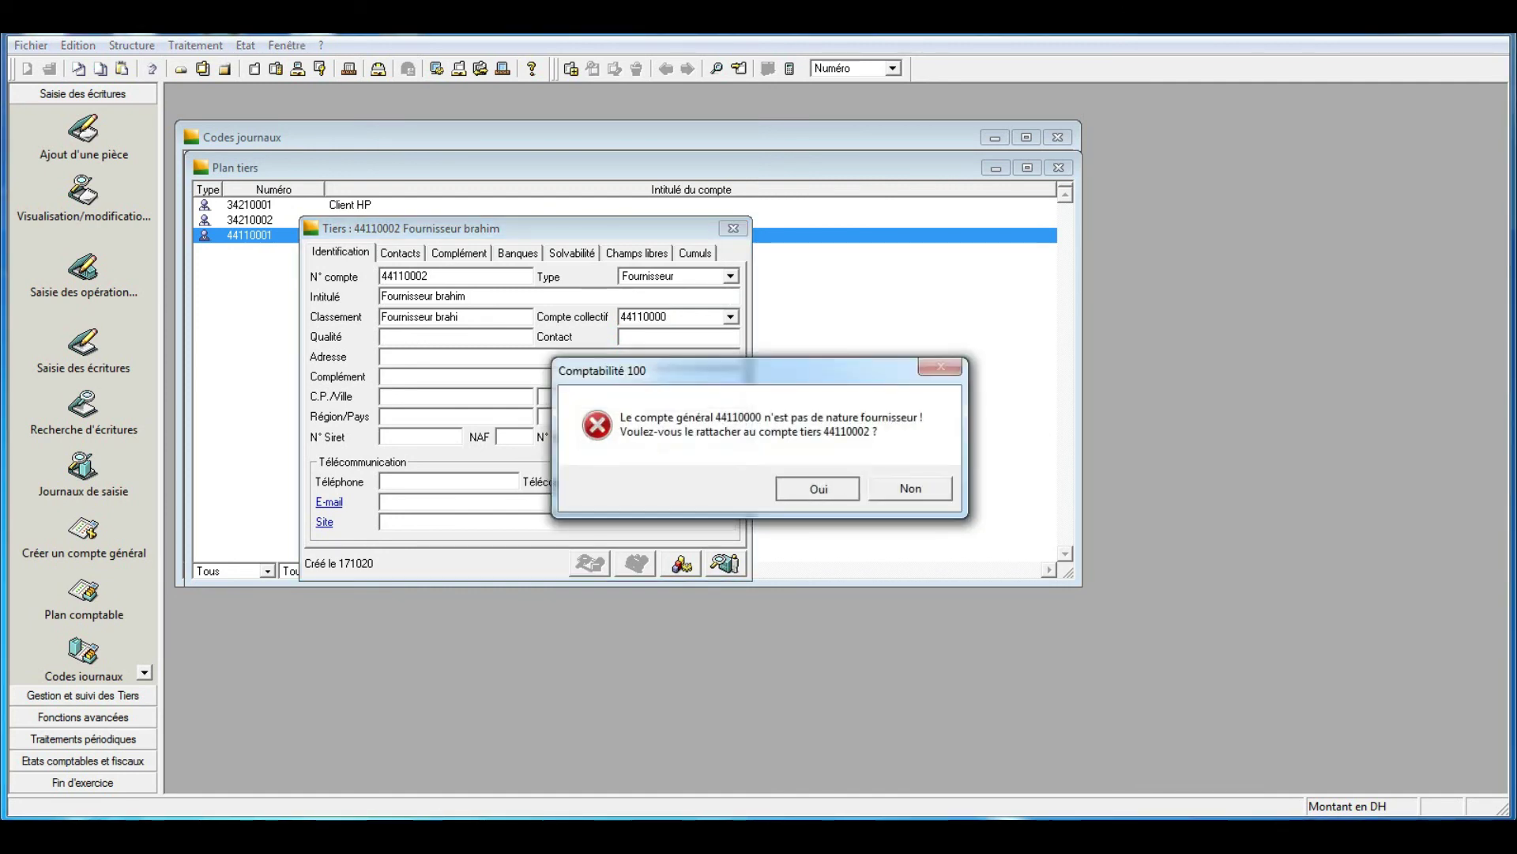
key("Return")
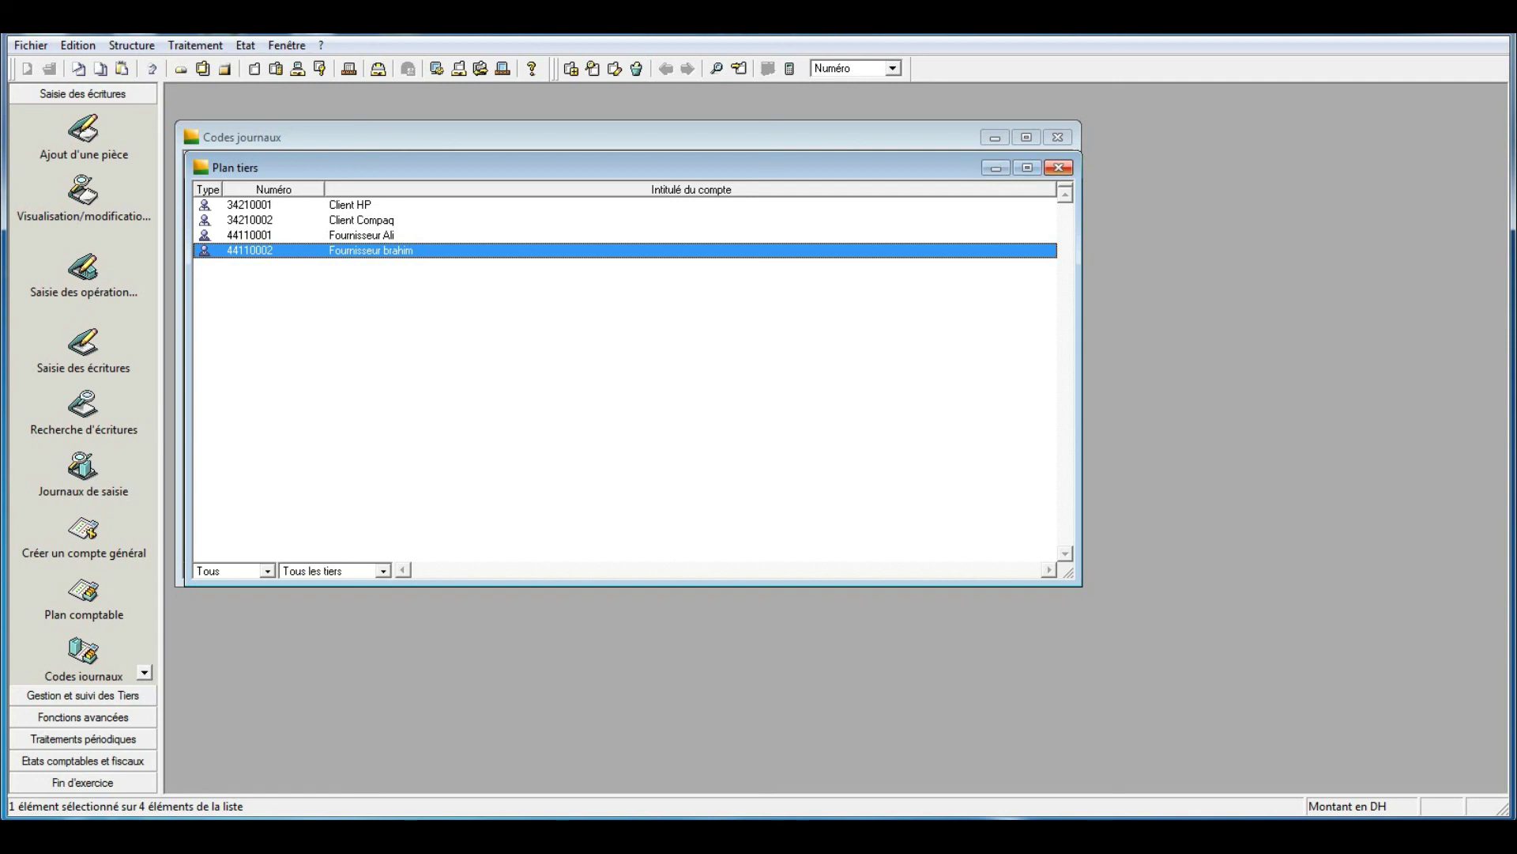
Step: Close the Plan tiers and Codes journaux lists
left_click(1059, 168)
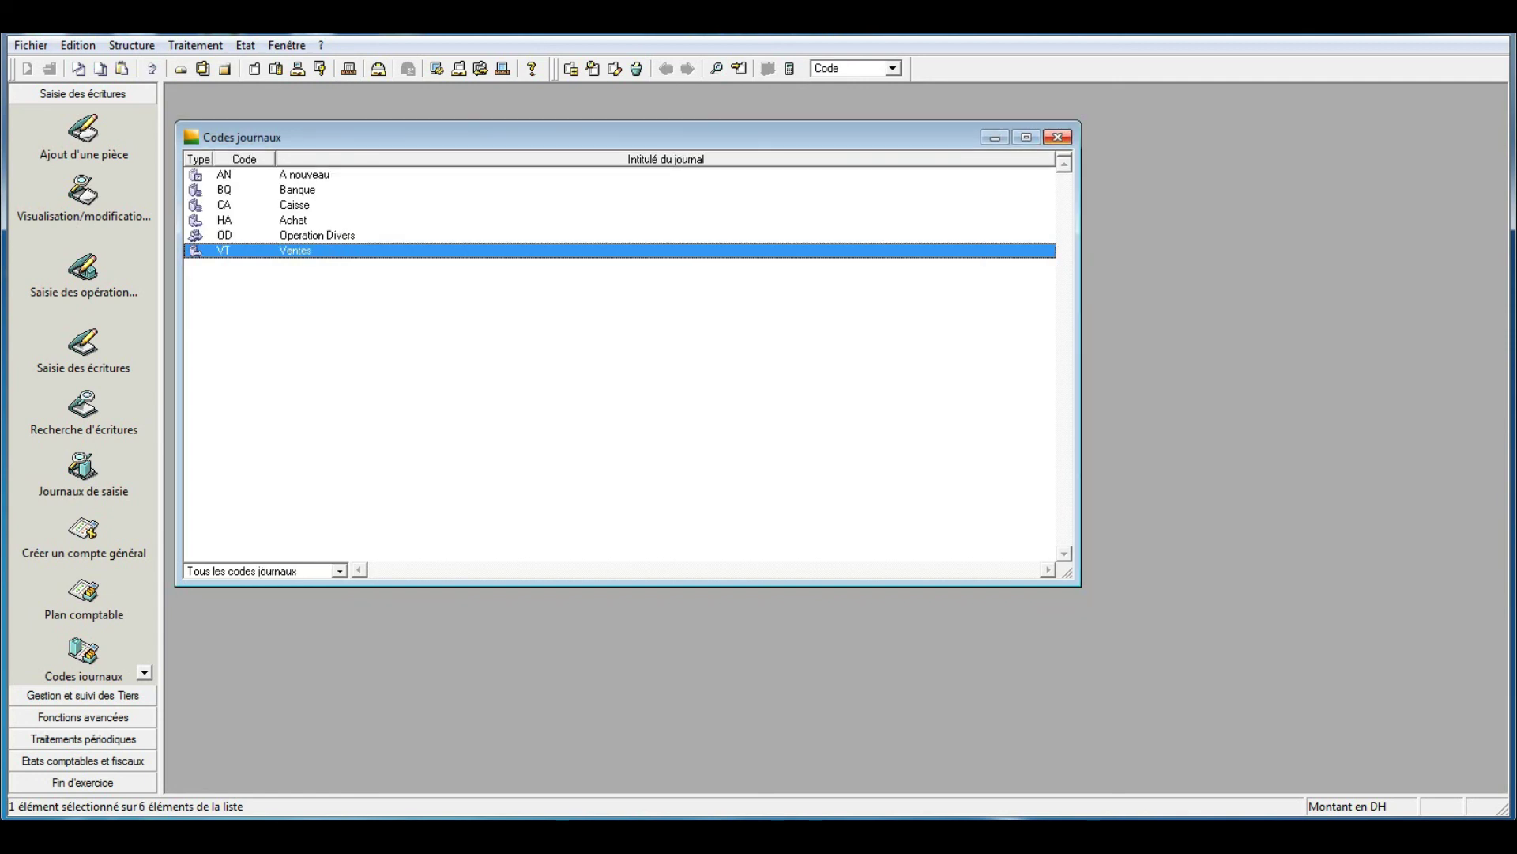
left_click(1058, 137)
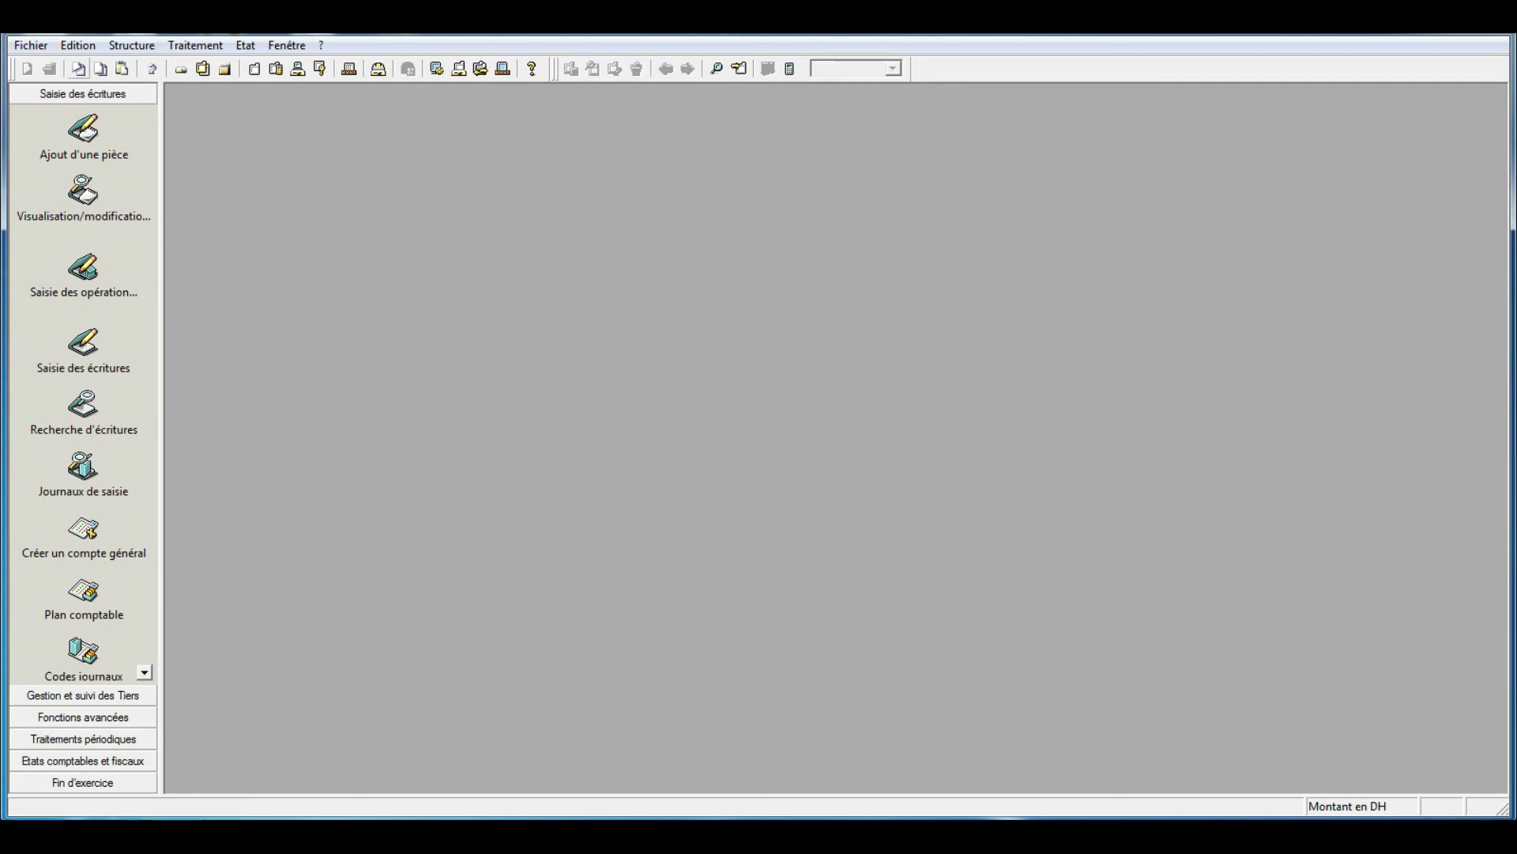
left_click(131, 45)
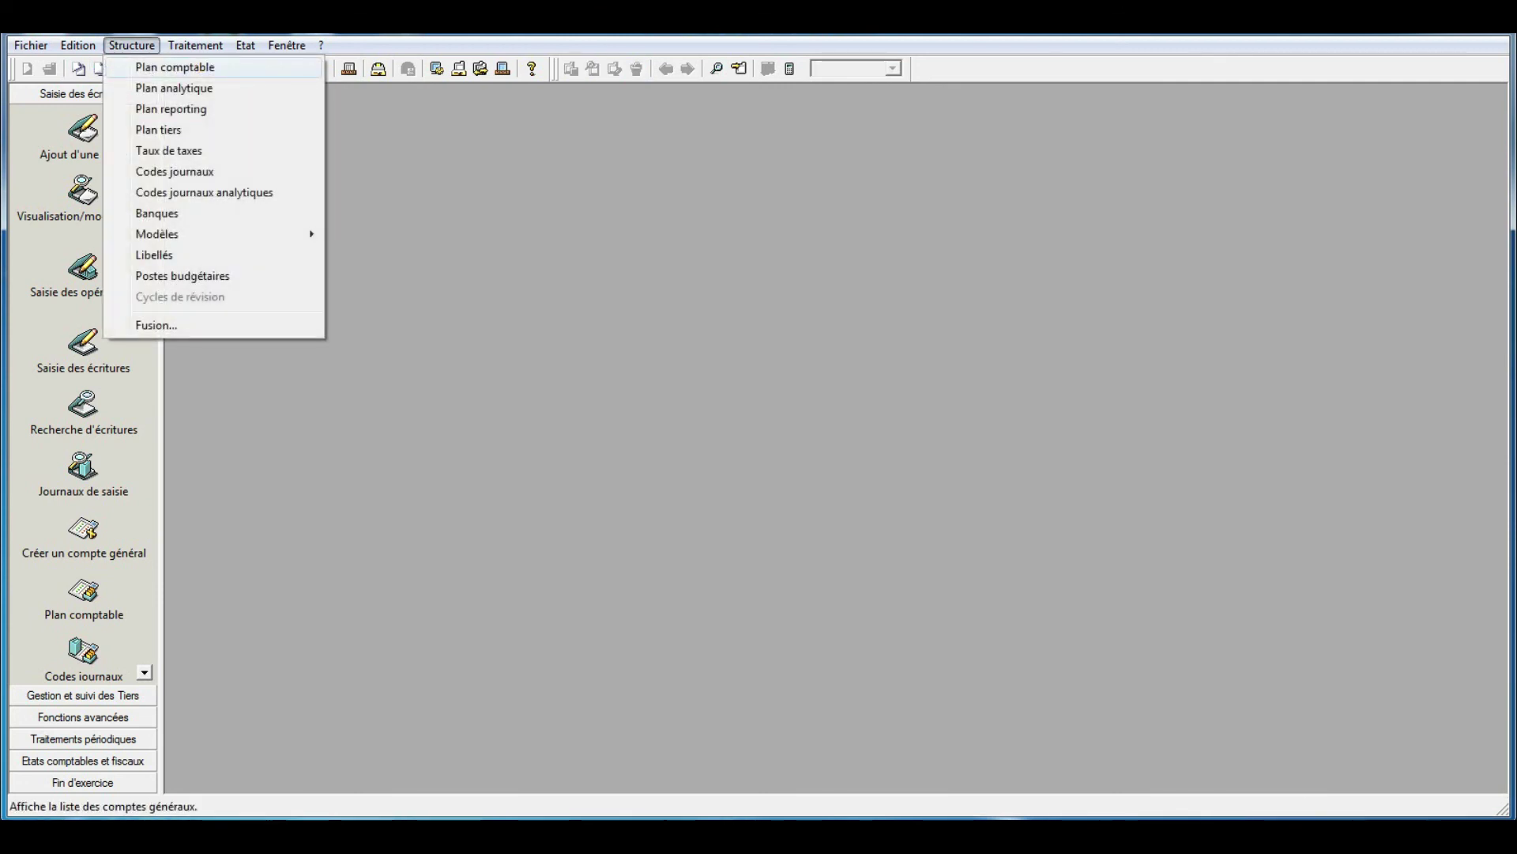
key("Down")
key("Down")
key("Down")
key("Down")
key("Down")
key("Down")
key("Down")
key("Down")
key("Down")
key("Up")
key("Up")
key("Up")
key("Up")
key("Up")
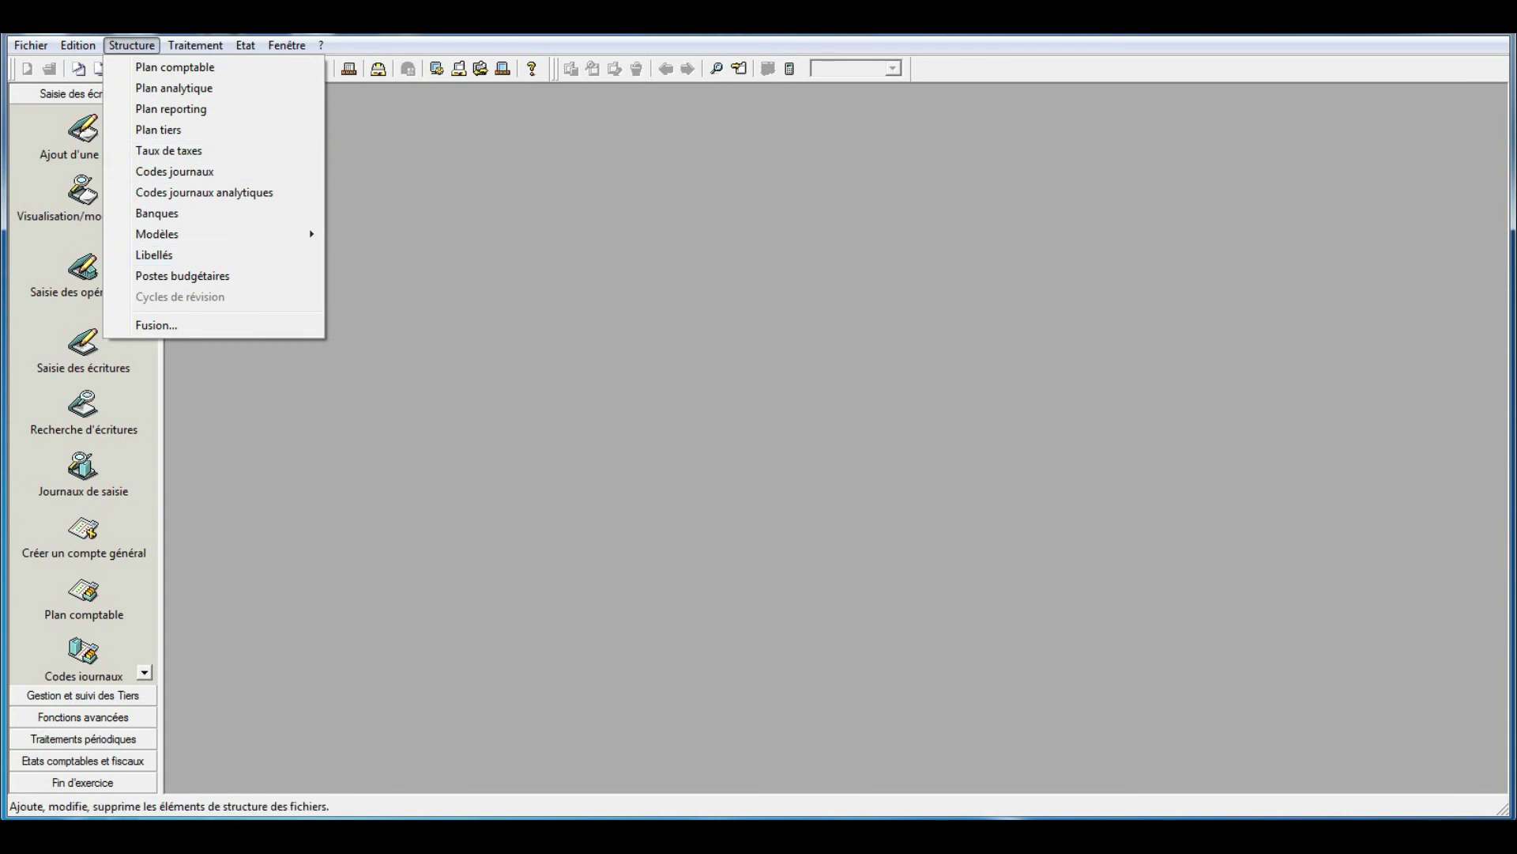
key("Escape")
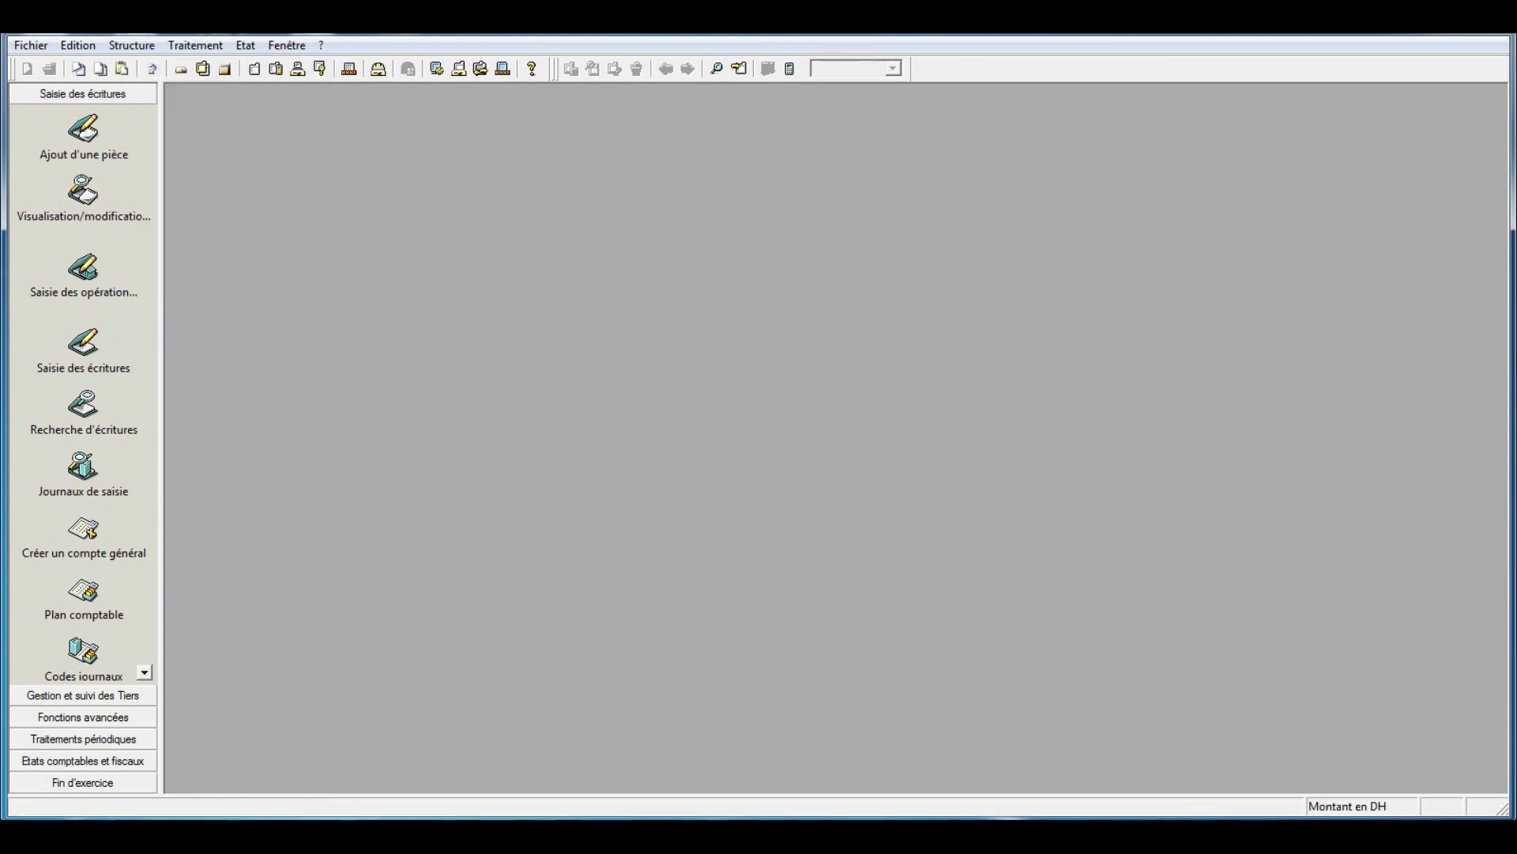